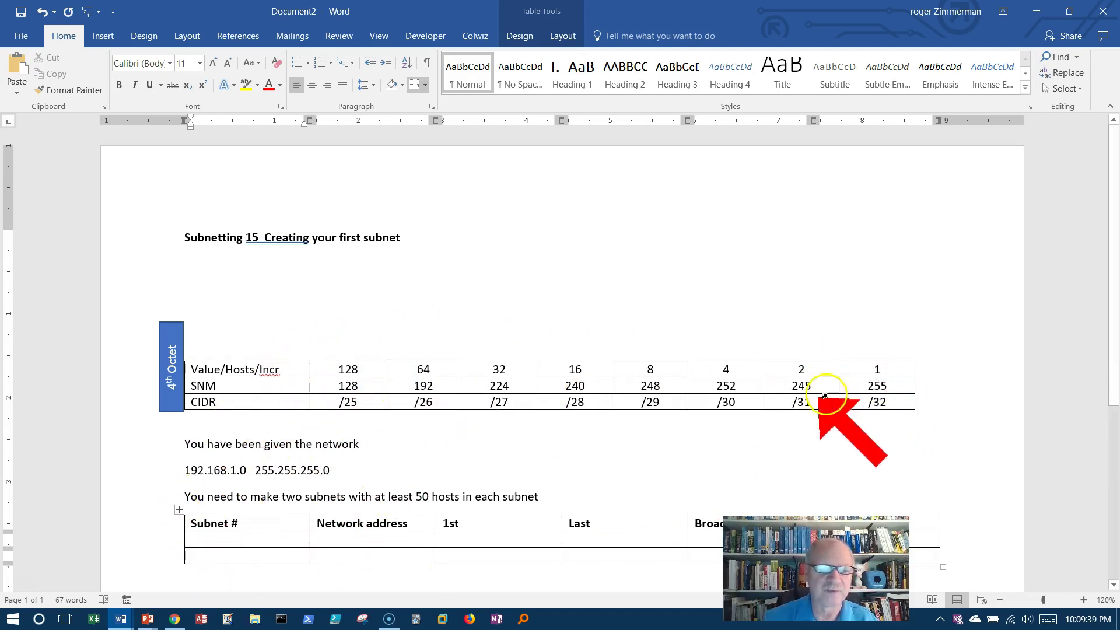
- Highlight the 128, 64, 32 and 16 values and the 128 /25 column in the reference table
left_click_drag(294, 371, 877, 366)
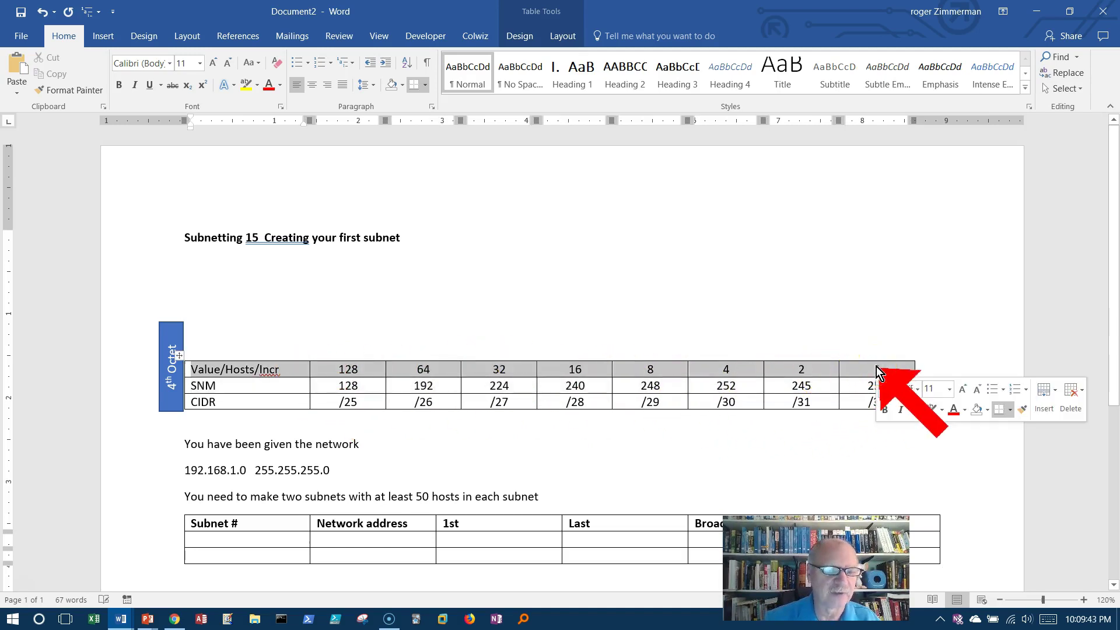
left_click(300, 380)
double_click(354, 370)
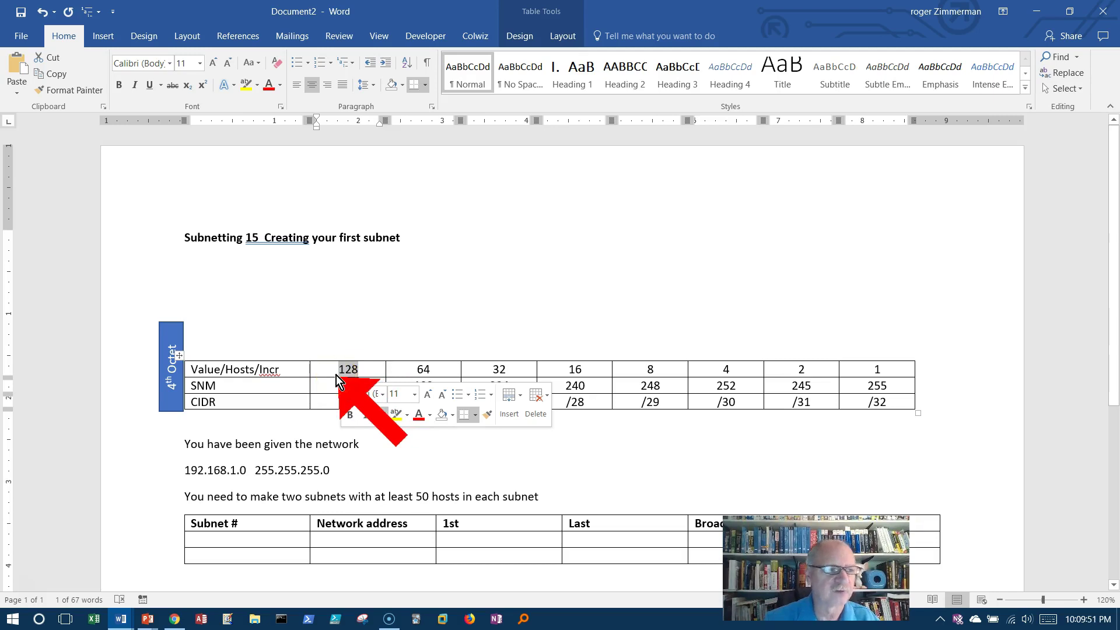
double_click(428, 370)
double_click(499, 370)
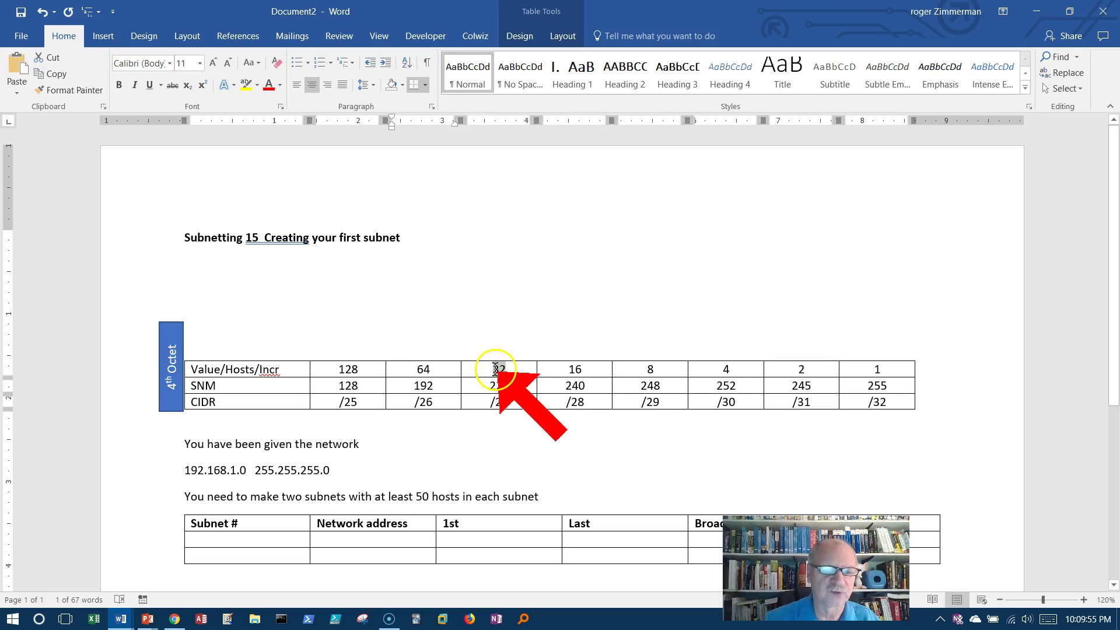
double_click(572, 370)
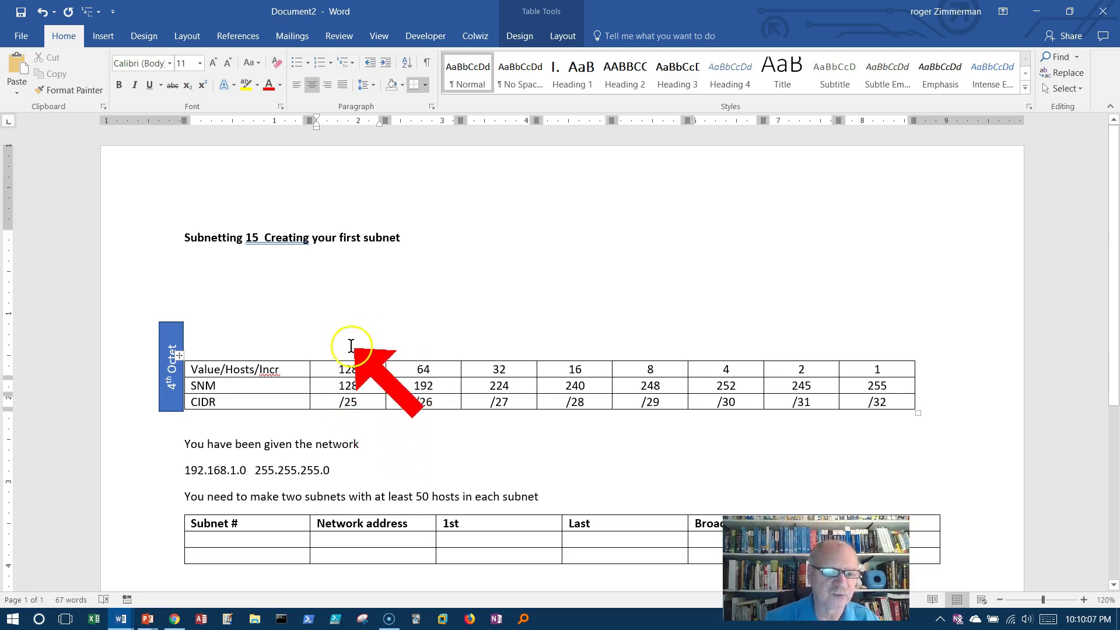
left_click_drag(349, 366, 368, 404)
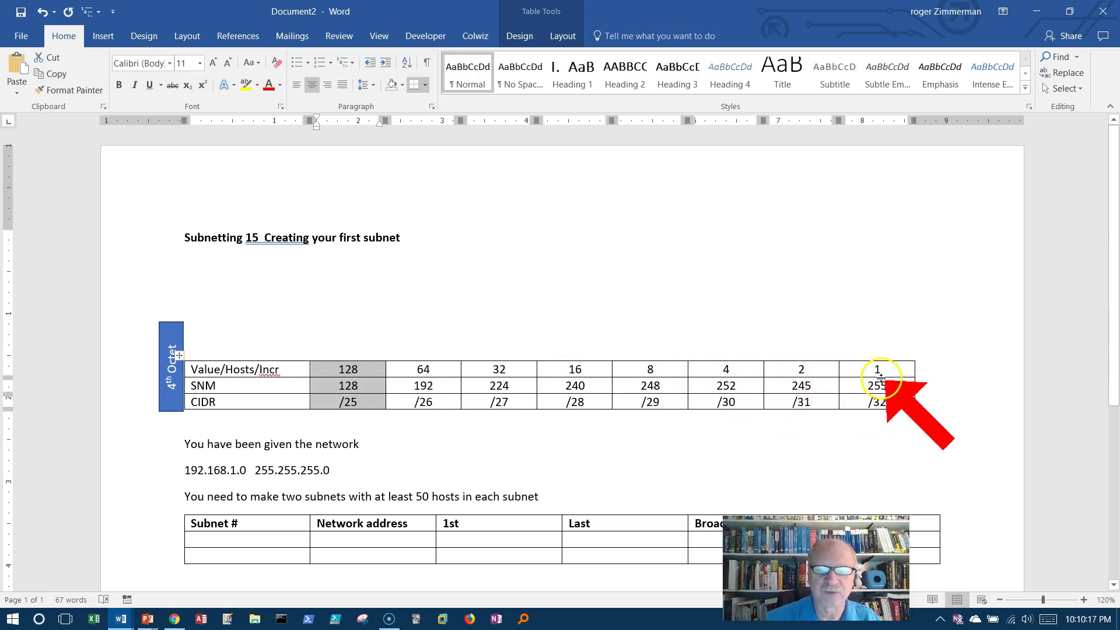
left_click_drag(417, 365, 880, 368)
left_click(350, 369)
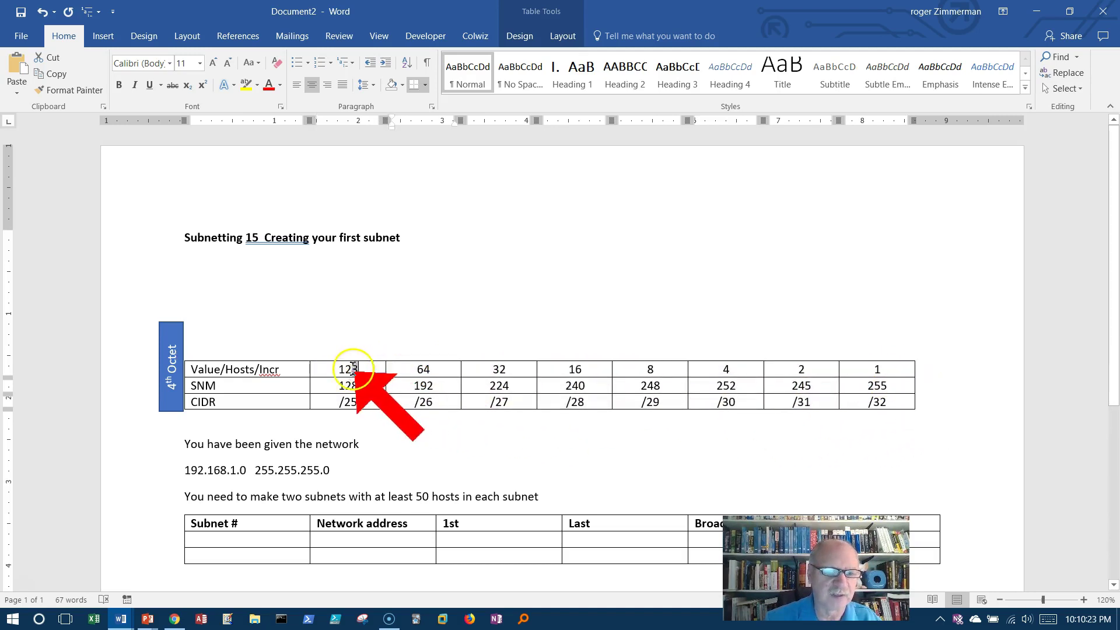
left_click_drag(339, 368, 337, 369)
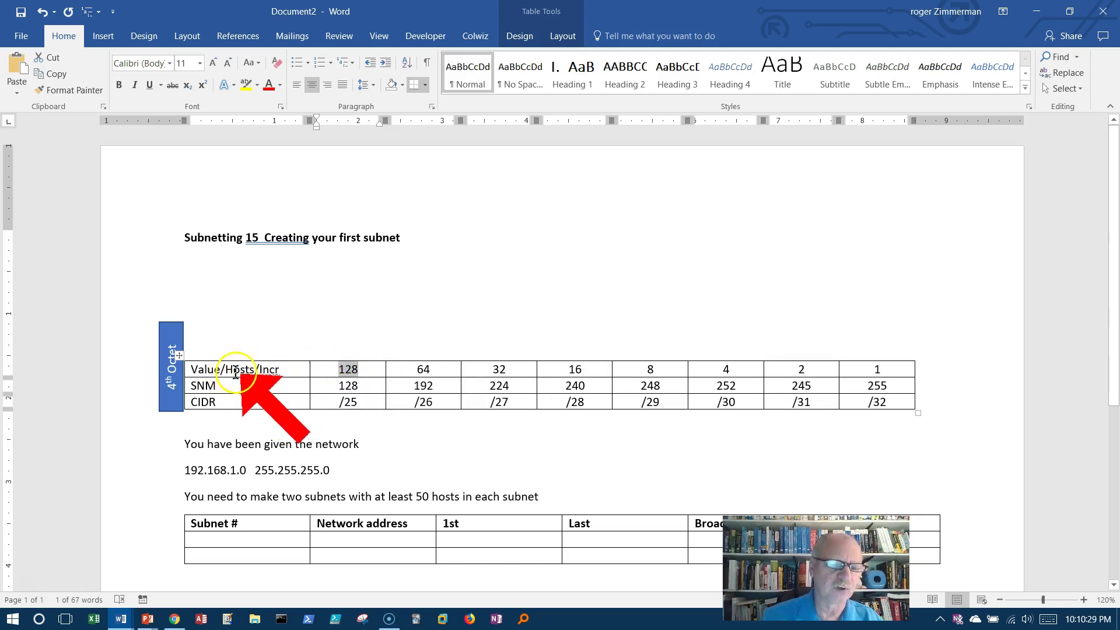
left_click(376, 402)
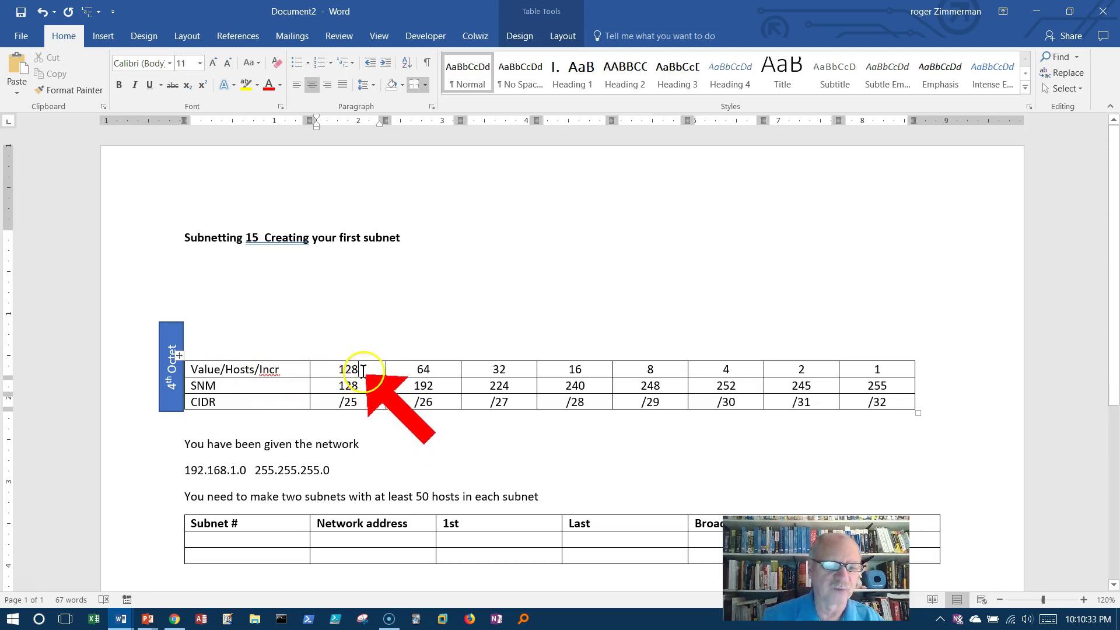
left_click(510, 370)
left_click(597, 370)
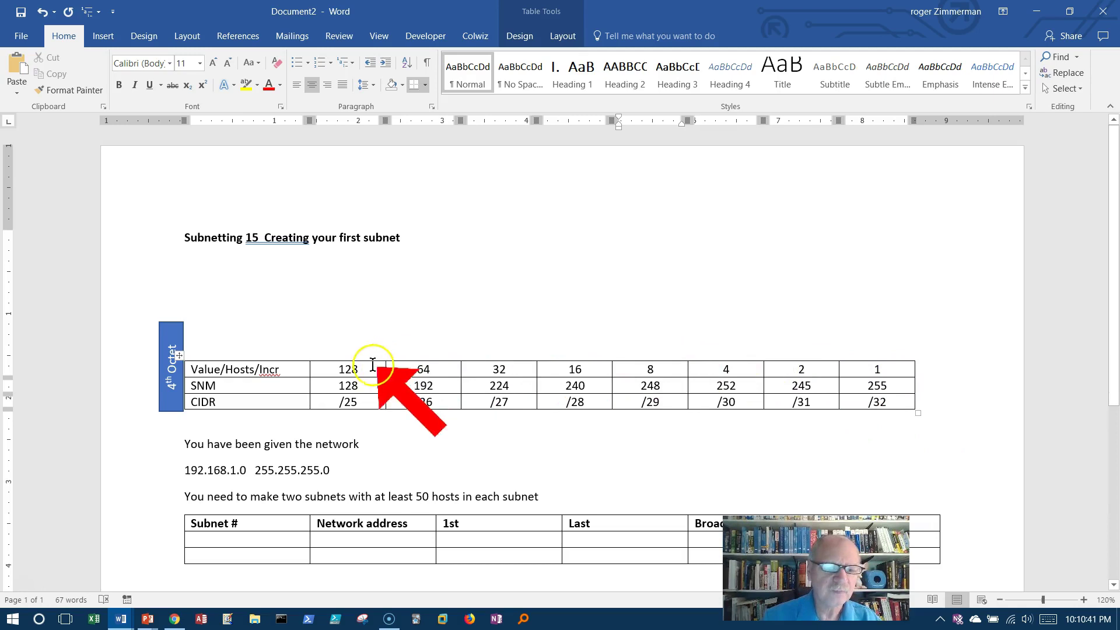
- Point out the Incr label, the 128 and 192 mask values, and the /25 and /26 prefixes
double_click(259, 368)
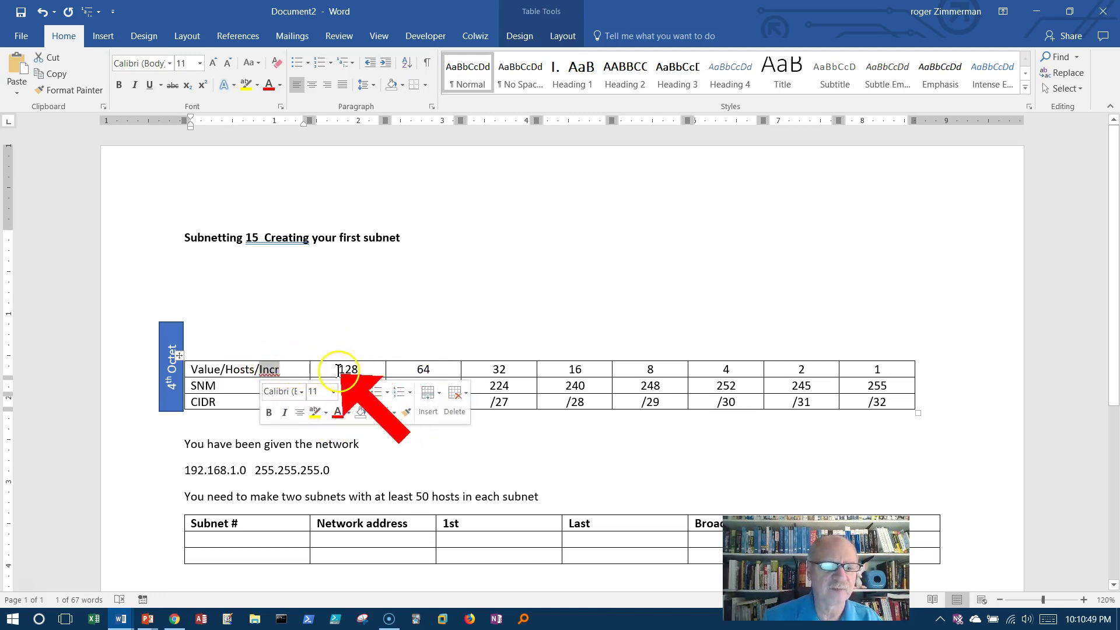
left_click_drag(338, 369, 356, 376)
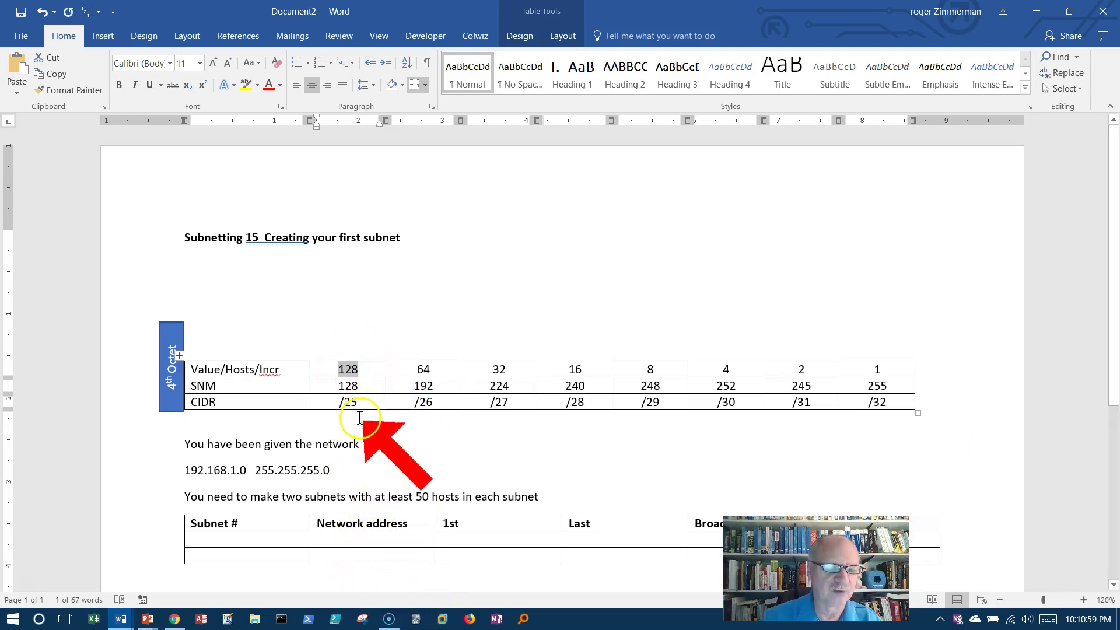
left_click_drag(324, 368, 356, 369)
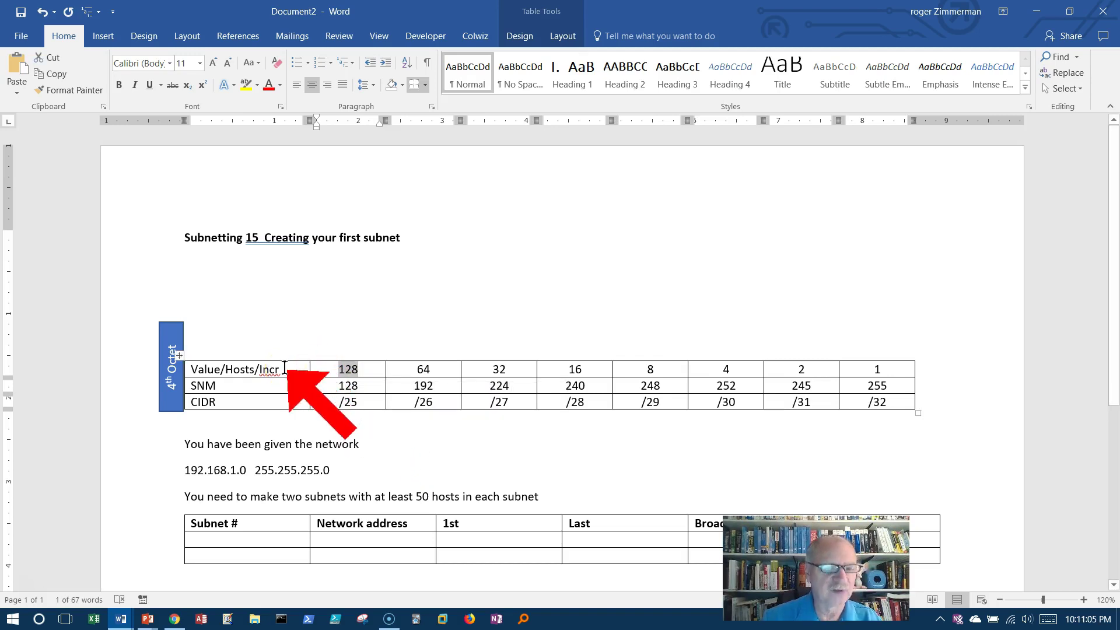
left_click_drag(339, 369, 364, 367)
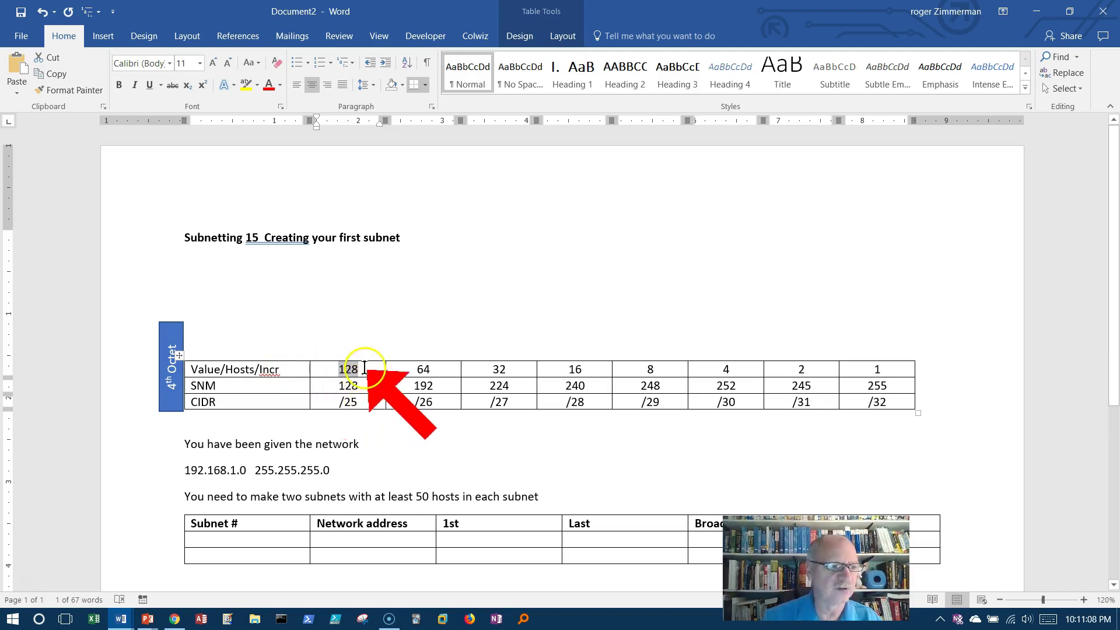
double_click(287, 371)
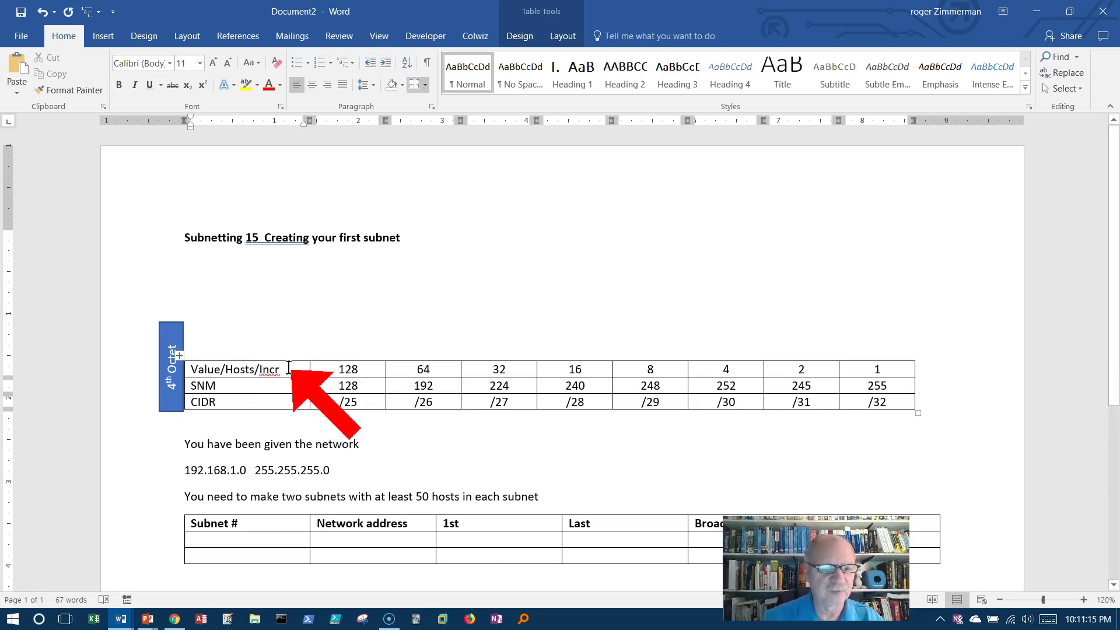
left_click(292, 408)
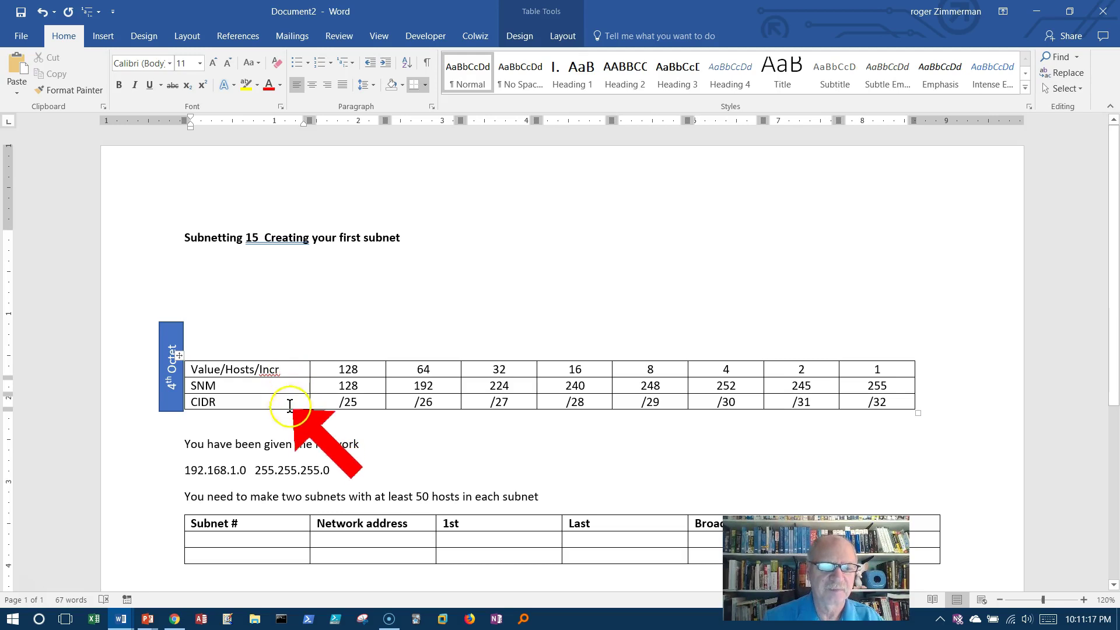
double_click(344, 386)
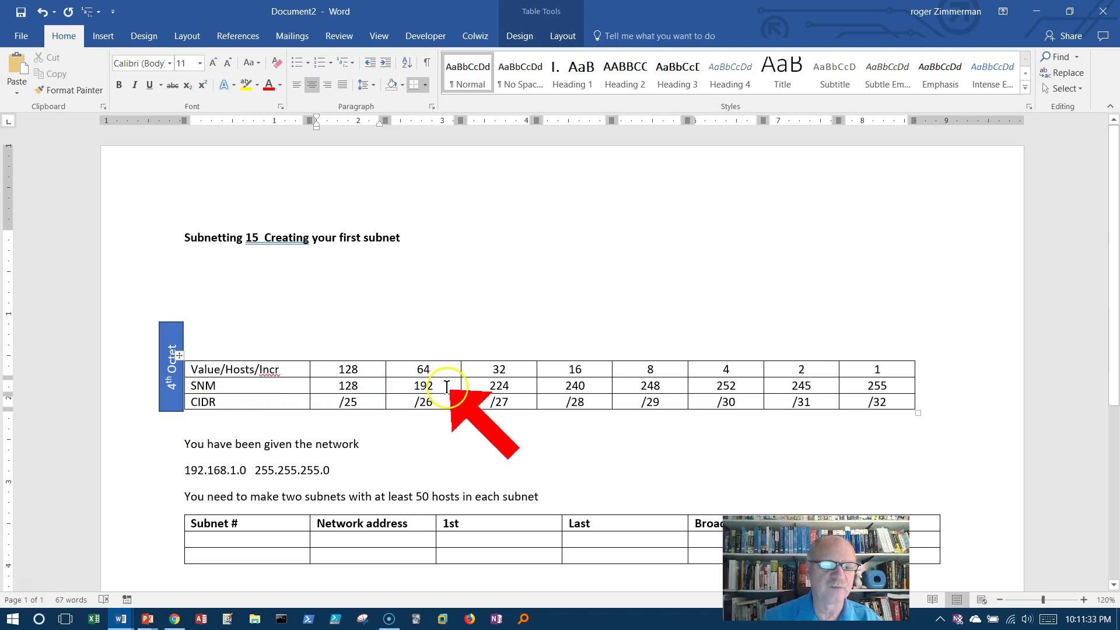
left_click_drag(447, 387, 411, 388)
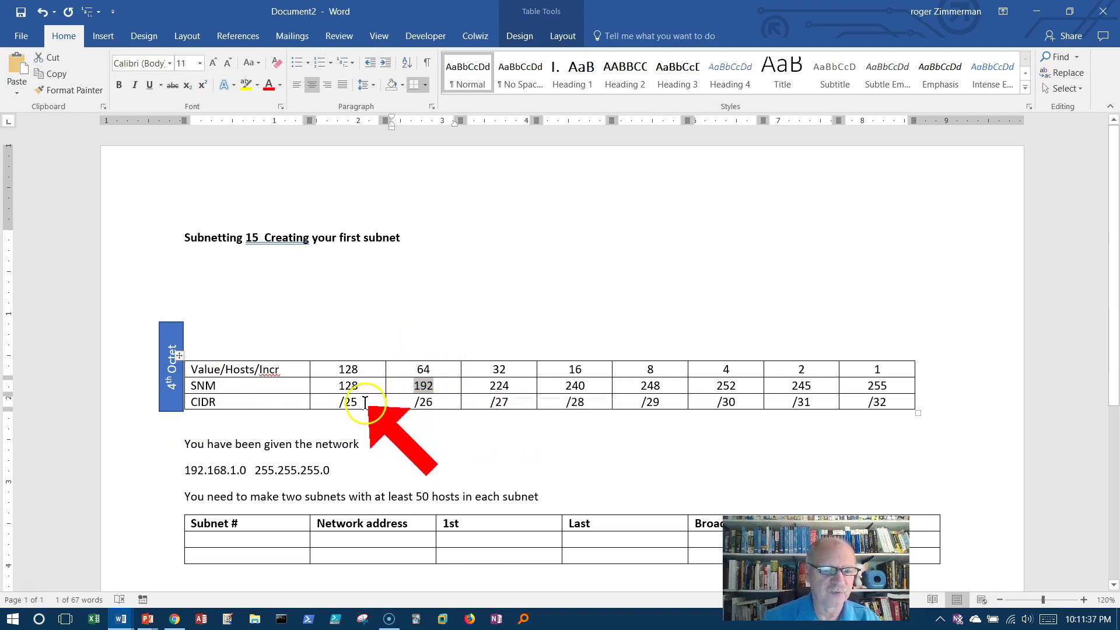
left_click_drag(412, 402, 434, 403)
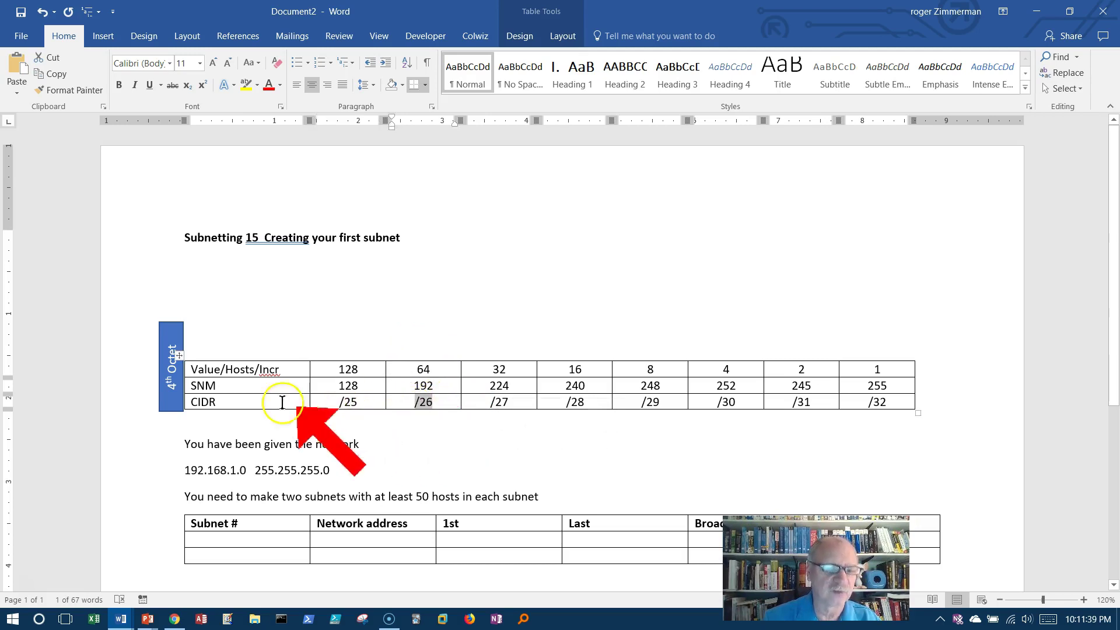
left_click_drag(363, 402, 337, 402)
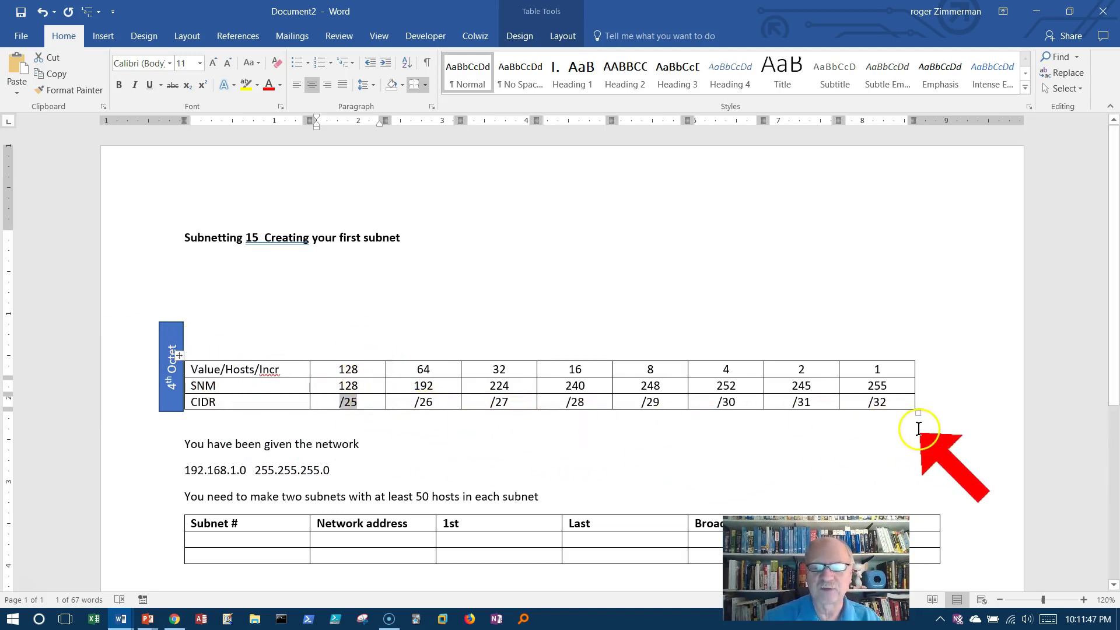
left_click(273, 338)
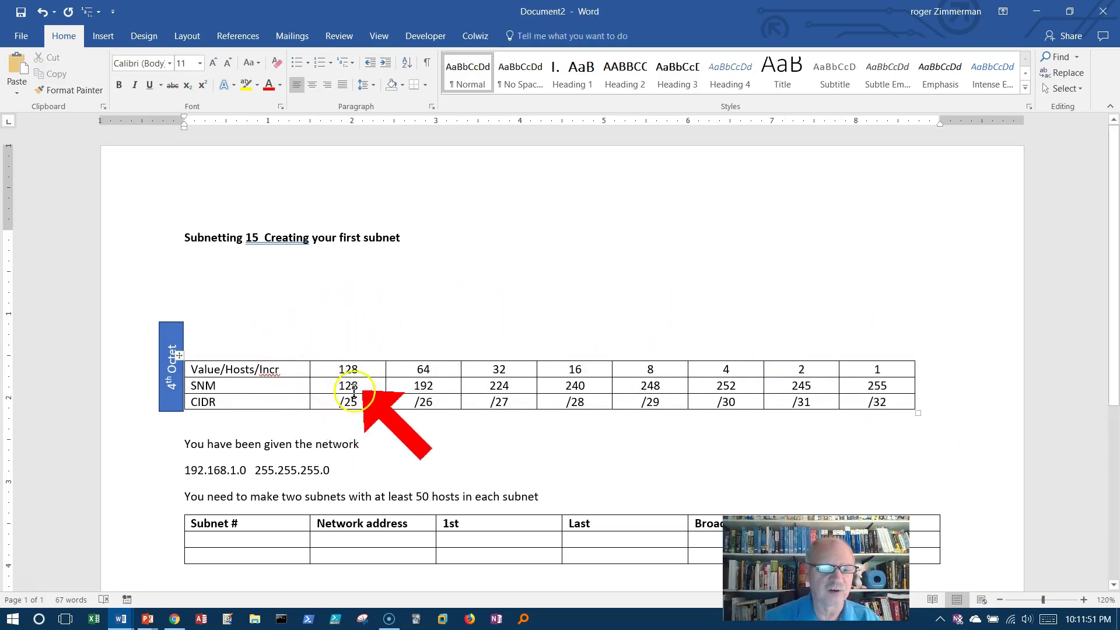
- Highlight the given 255.255.255.0 mask and the 192.168 part of the network
scroll(612, 303, "down", 3)
scroll(619, 316, "down", 3)
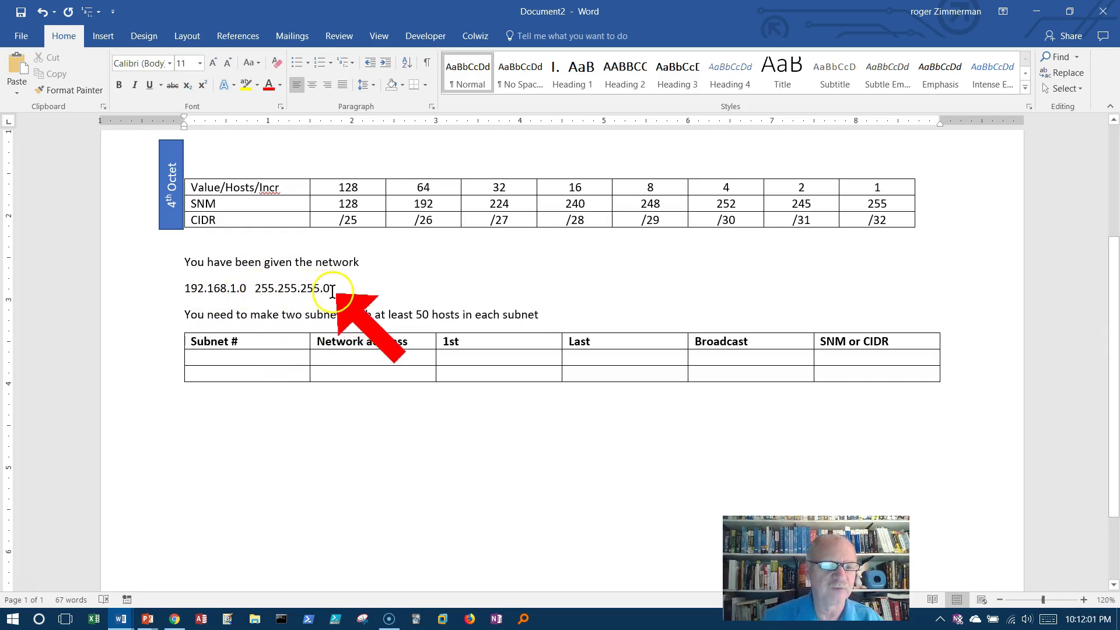
left_click_drag(329, 292, 246, 294)
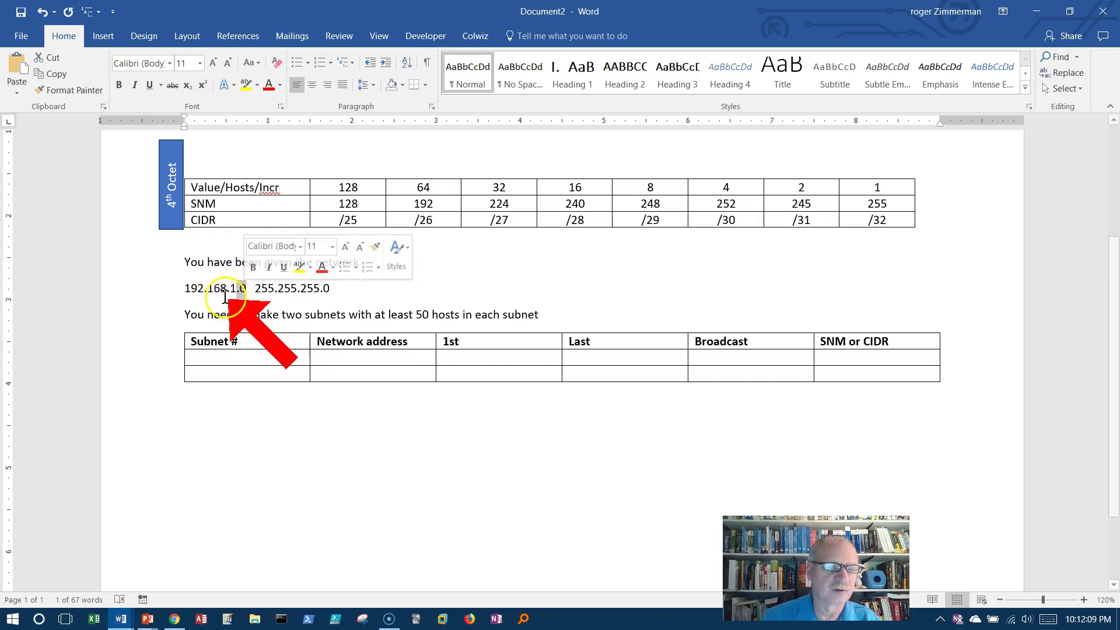
left_click_drag(175, 291, 224, 298)
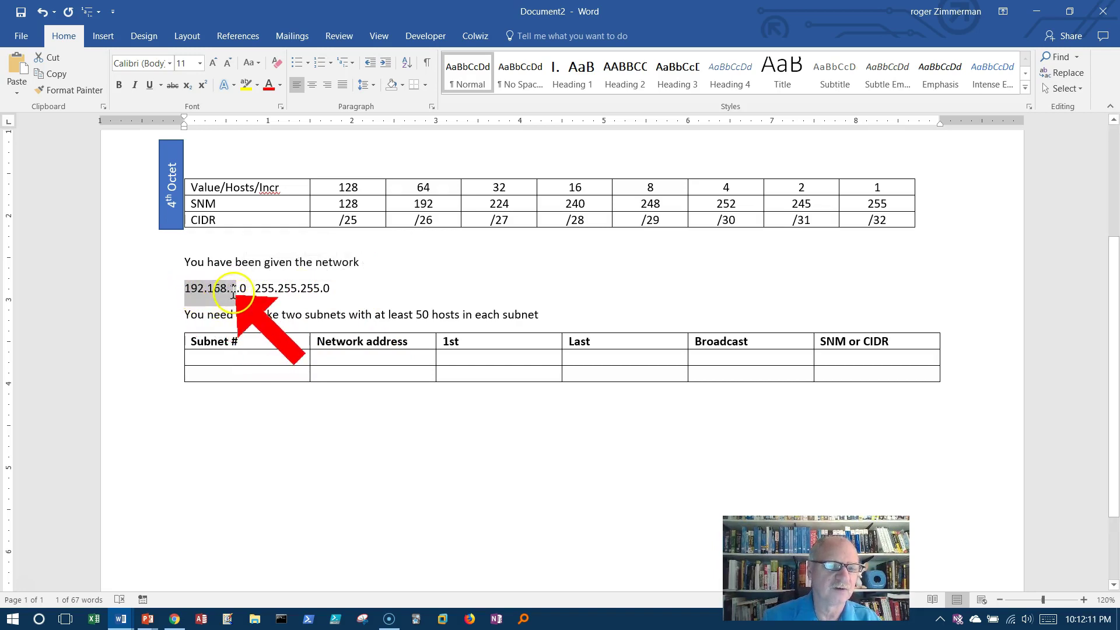
left_click(246, 288)
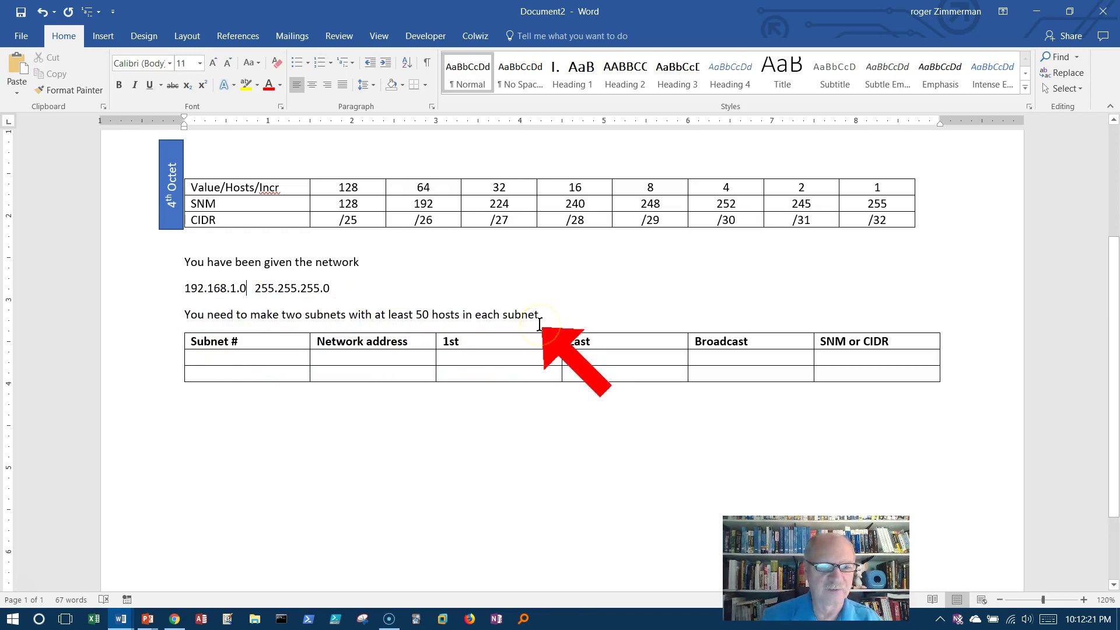
- Number the first subnet row and type 192.168.1.0 as subnet 1's network address
left_click(246, 360)
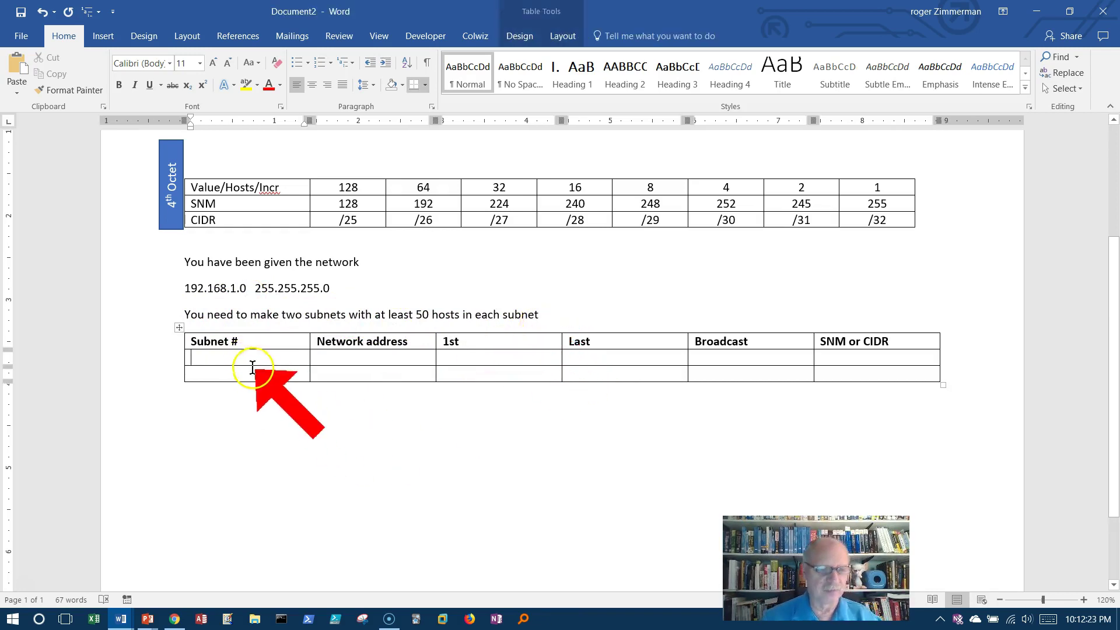
type("1")
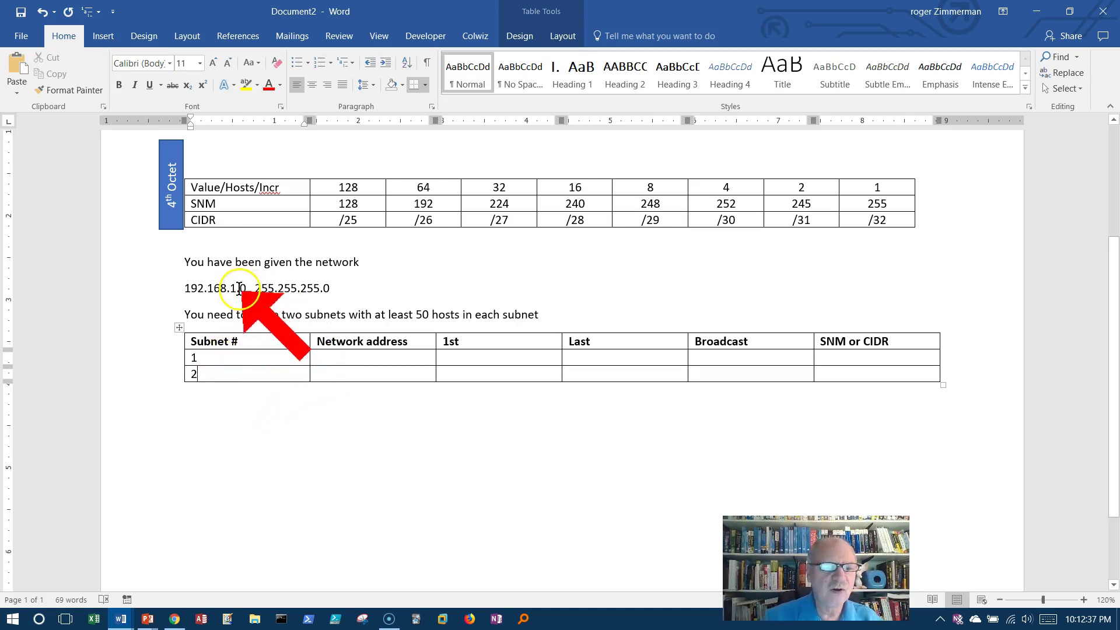
left_click_drag(239, 294, 193, 294)
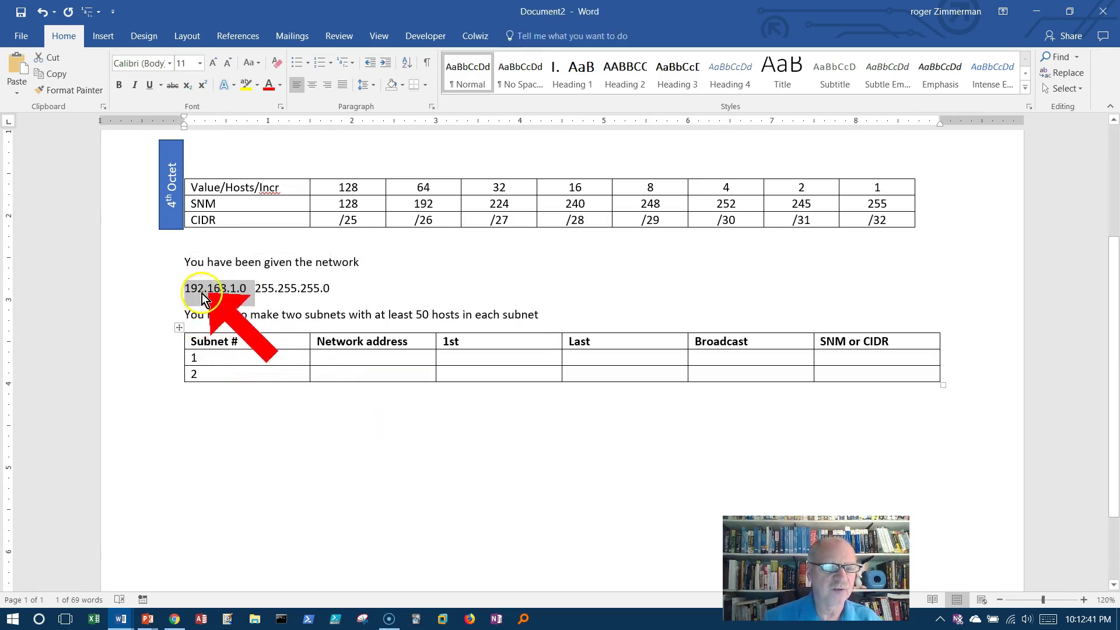
left_click(325, 358)
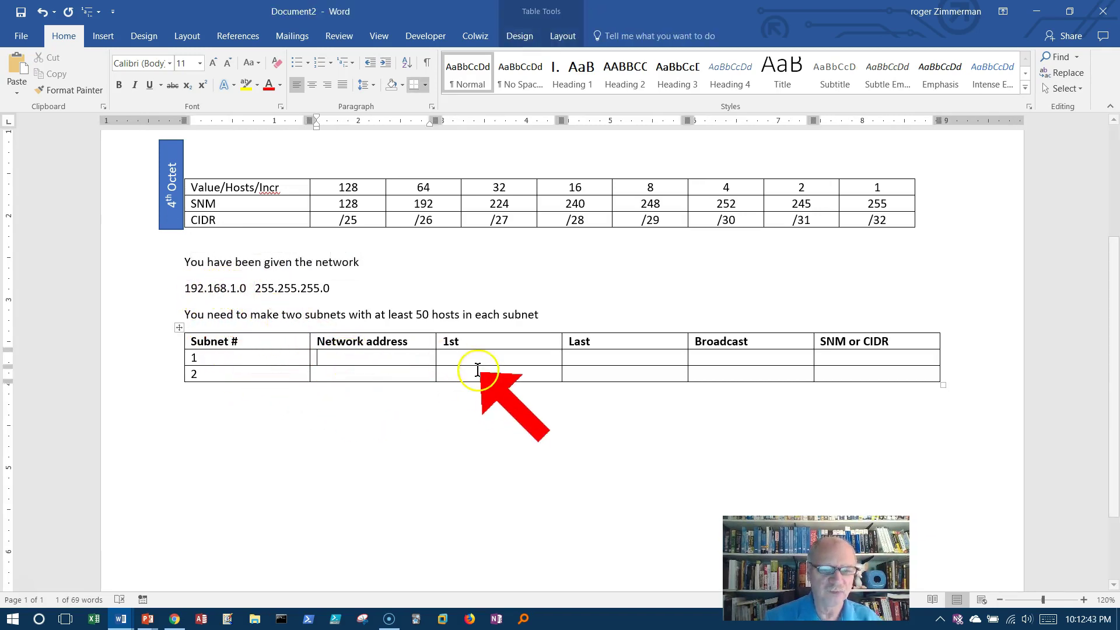
type("192.168.1.0")
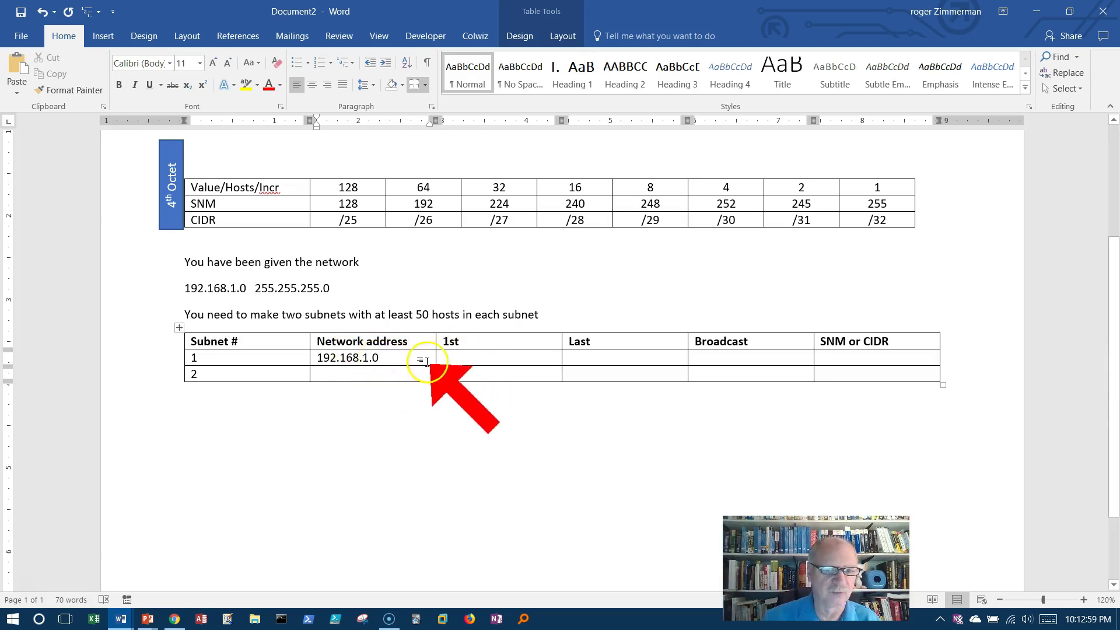
- Type 192.168.1.1 into subnet 1's 1st cell
left_click(458, 358)
type("192.168.1.1")
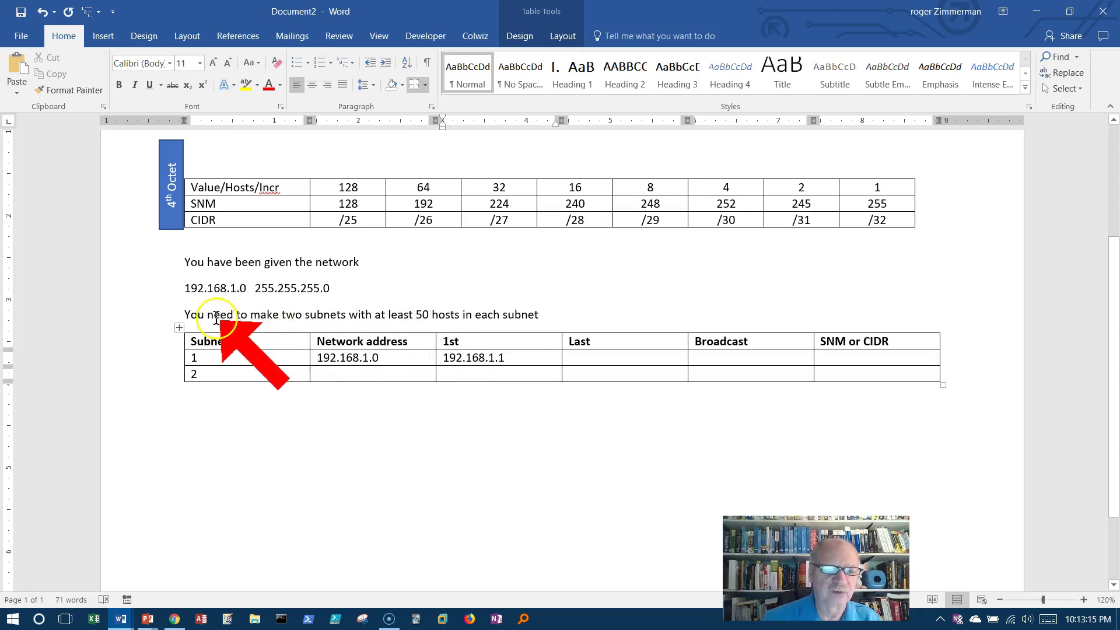
- Highlight 'make two subnets', then shade the 4th Octet table's 128 column light grey
left_click_drag(262, 325, 340, 321)
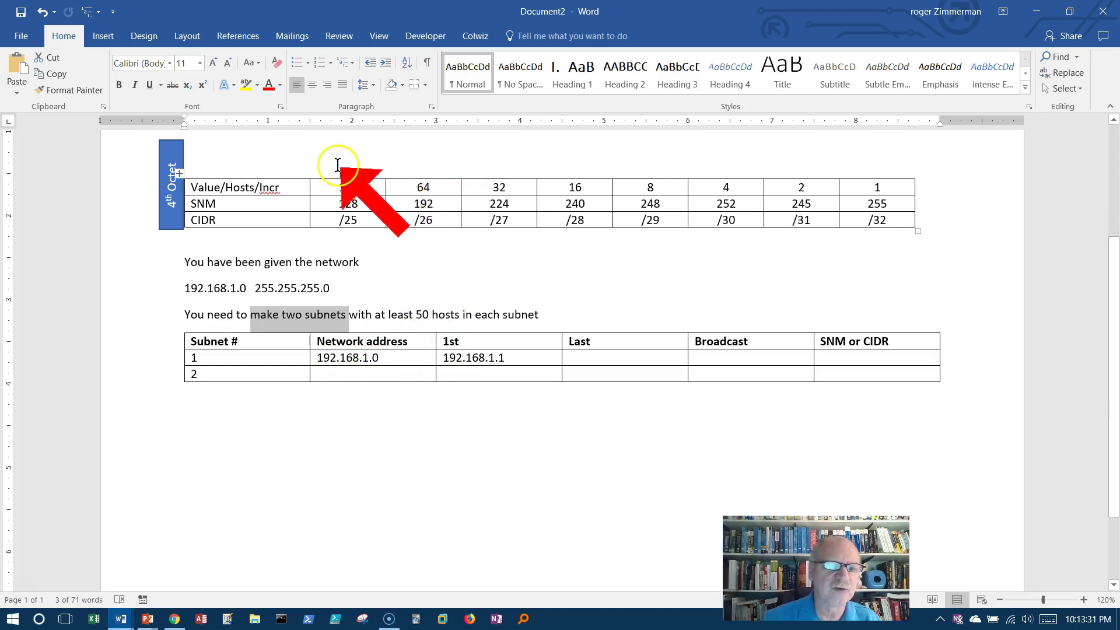
left_click_drag(328, 187, 362, 222)
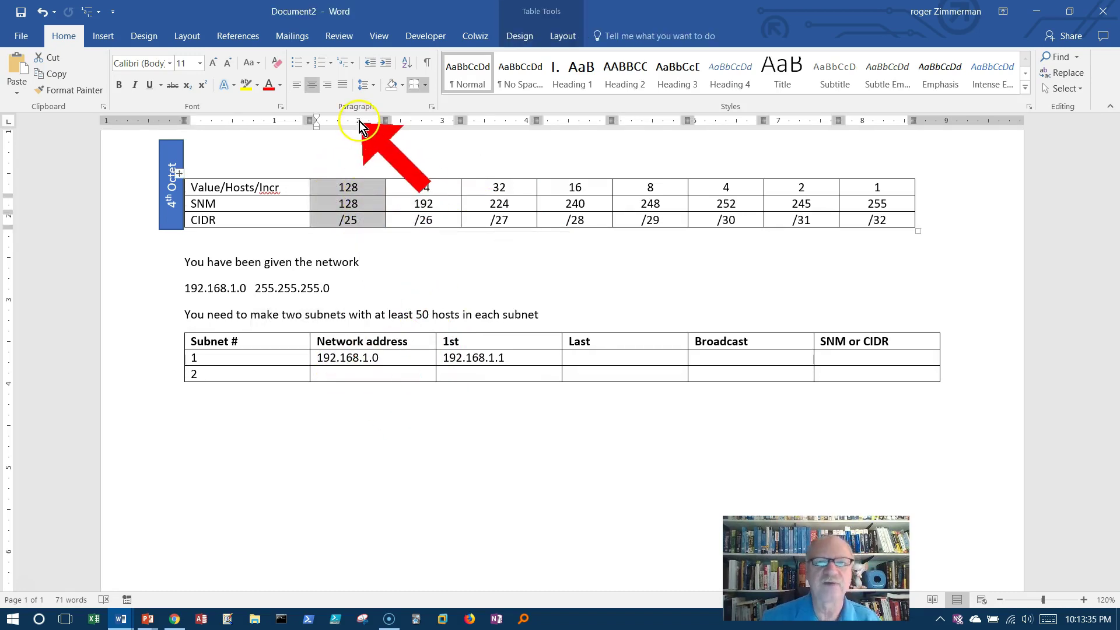
left_click(530, 37)
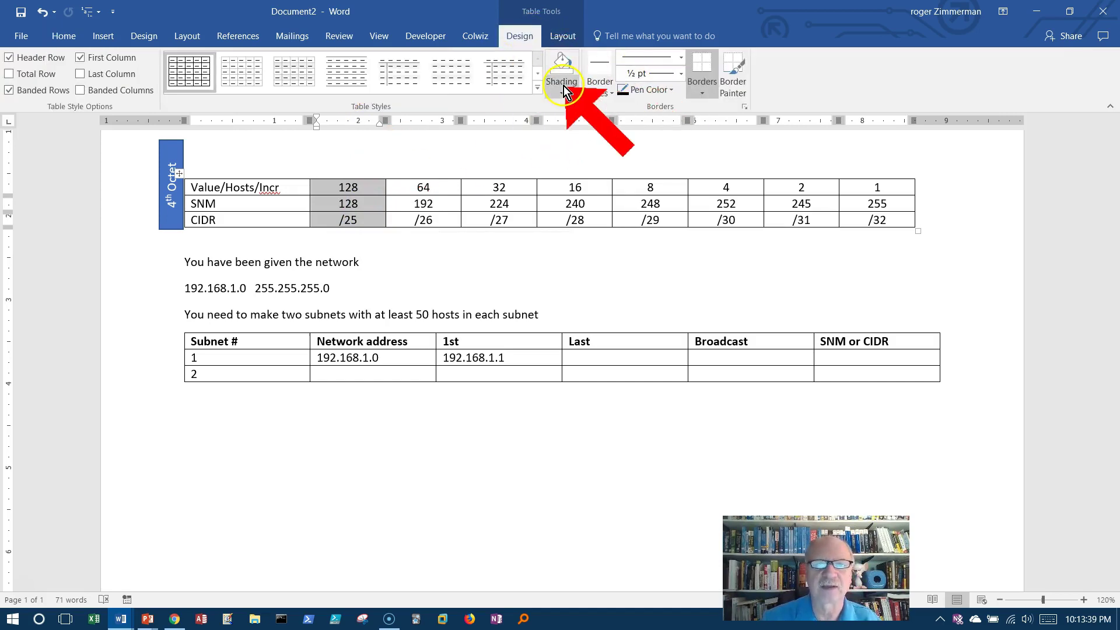
left_click(563, 90)
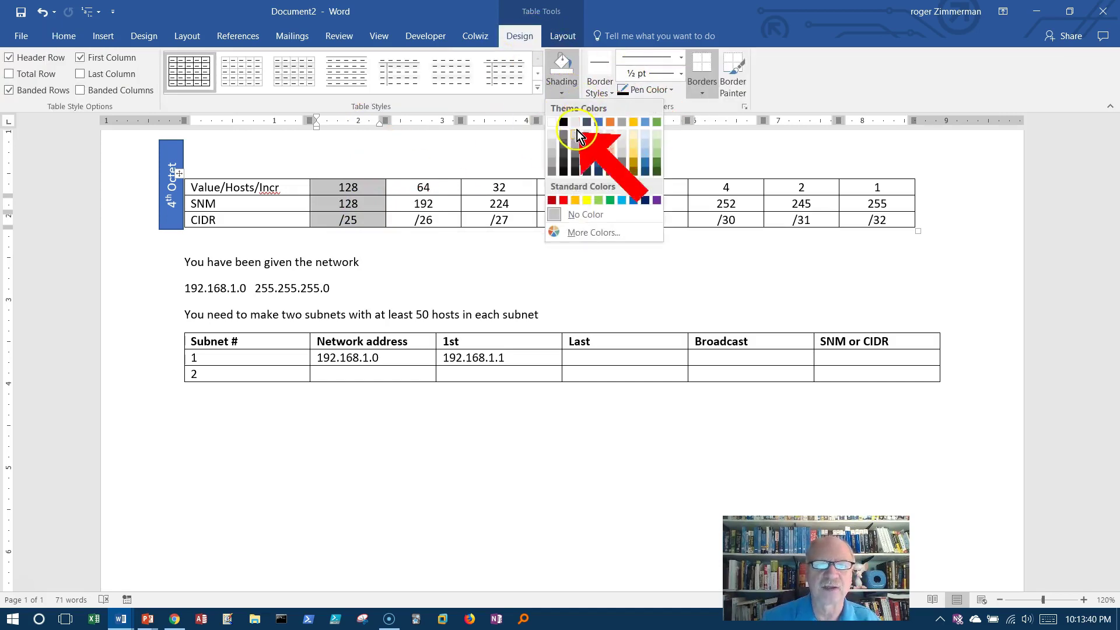
left_click(552, 146)
left_click(672, 156)
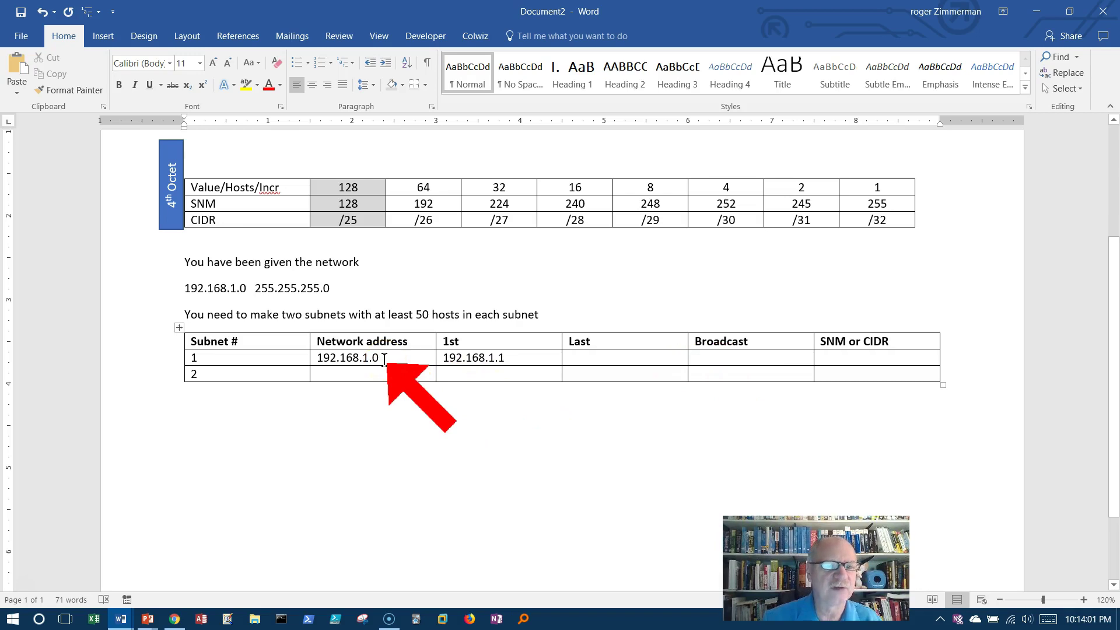
- Point out the 128 increment and type 192.168.1.128 into subnet 2's Network address cell
left_click(261, 189)
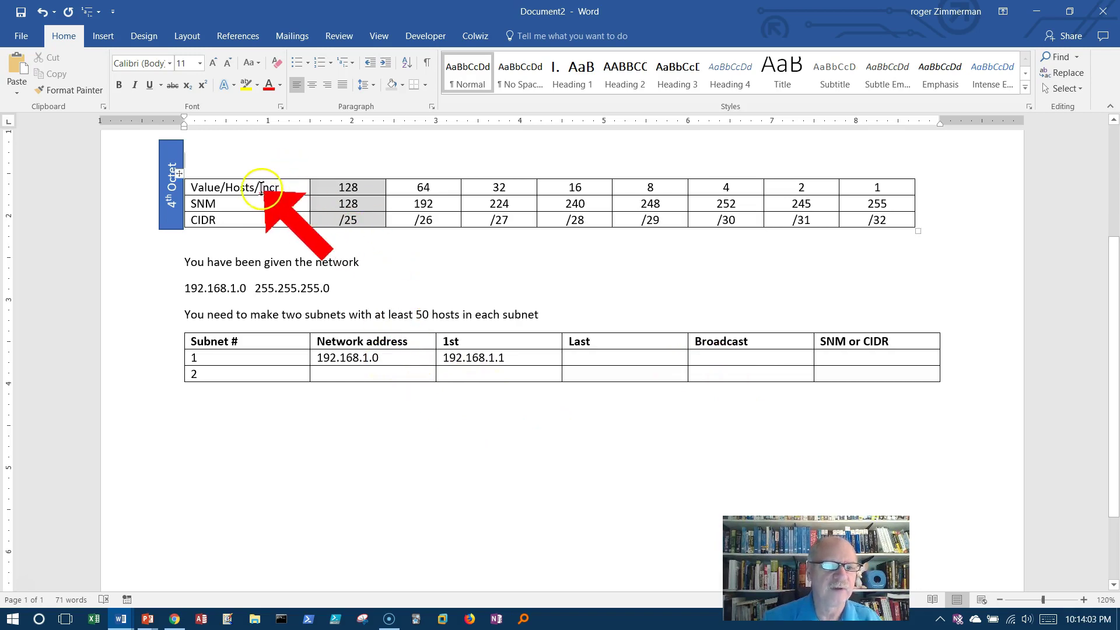
left_click(276, 188)
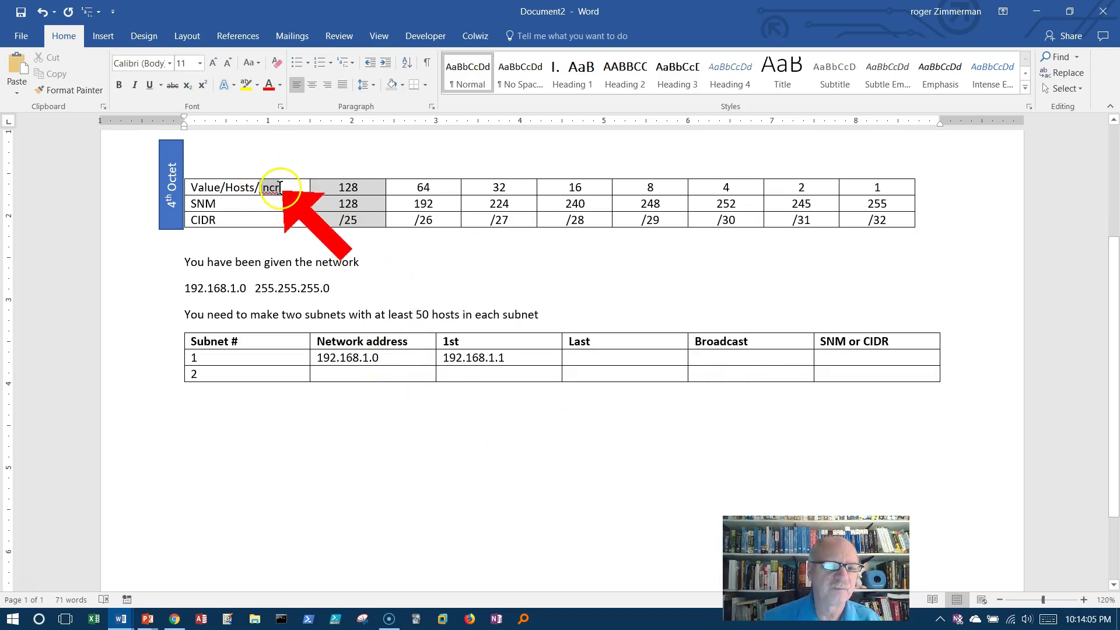
double_click(324, 186)
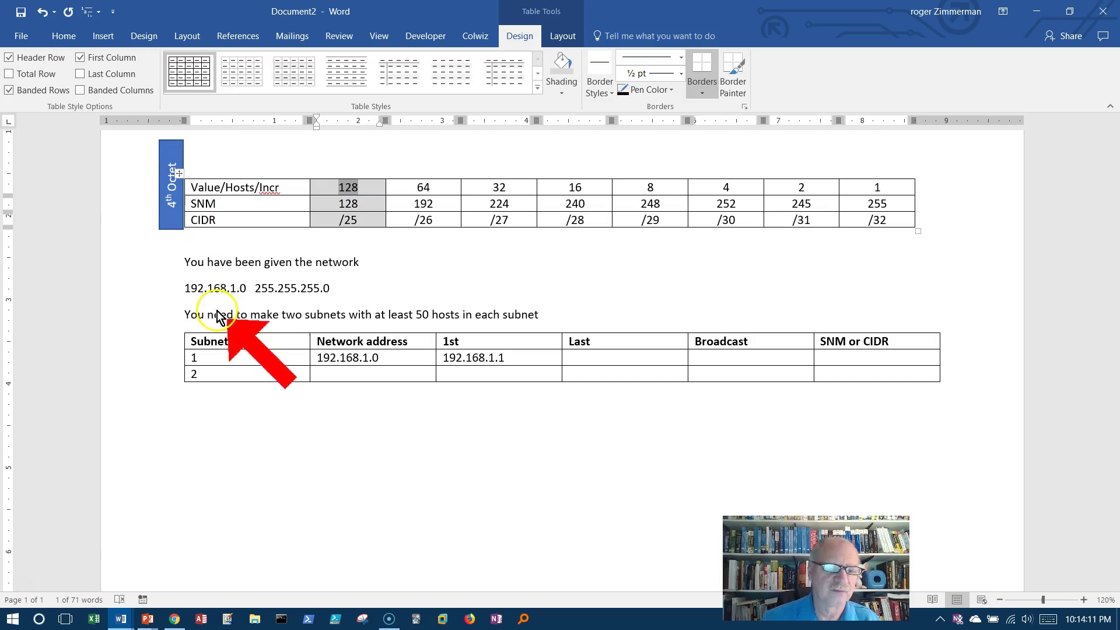
left_click(374, 357)
left_click(367, 375)
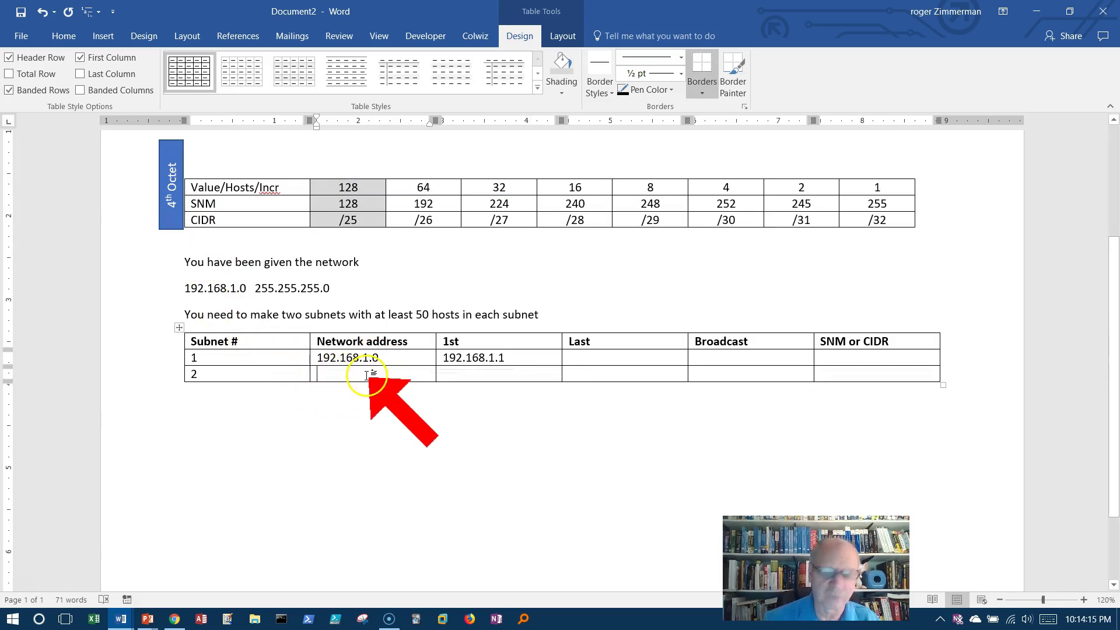
type("192.168.1.128")
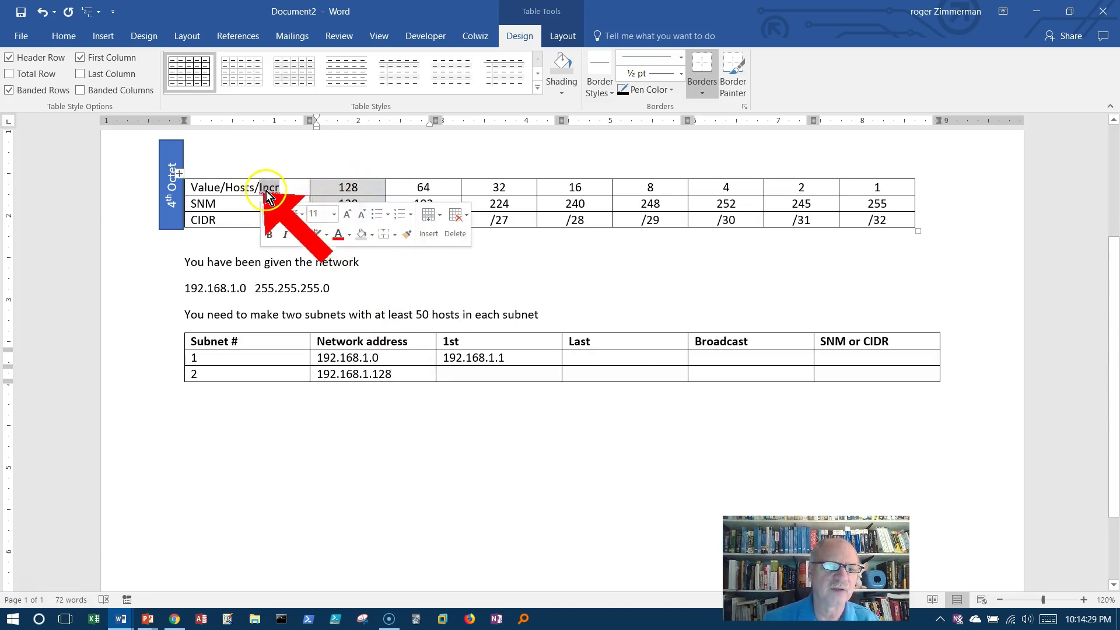
double_click(348, 187)
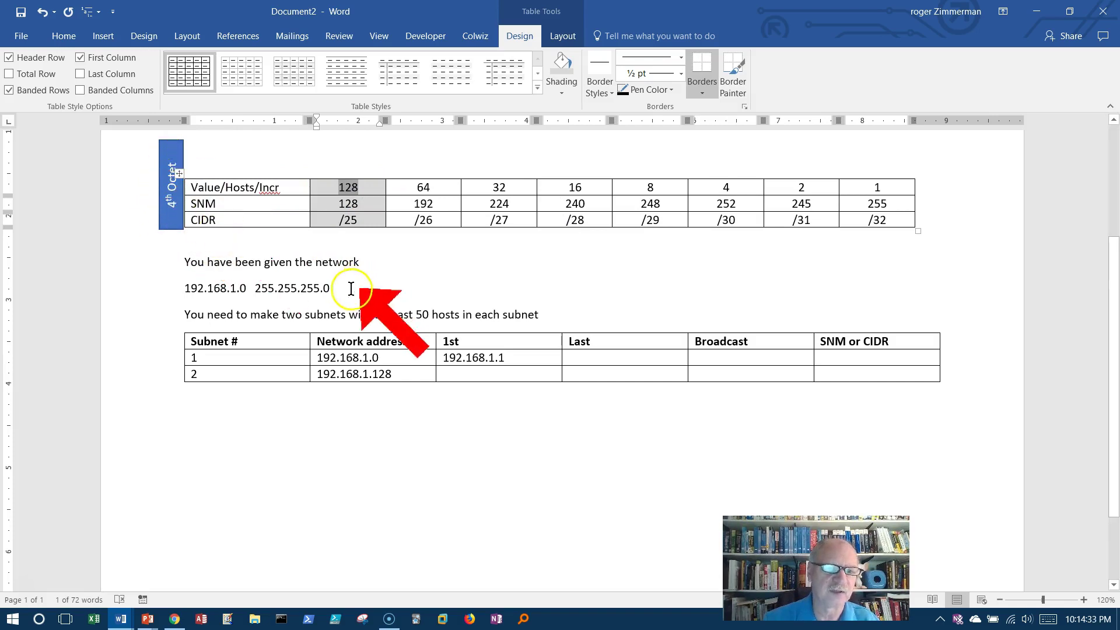
left_click(327, 288)
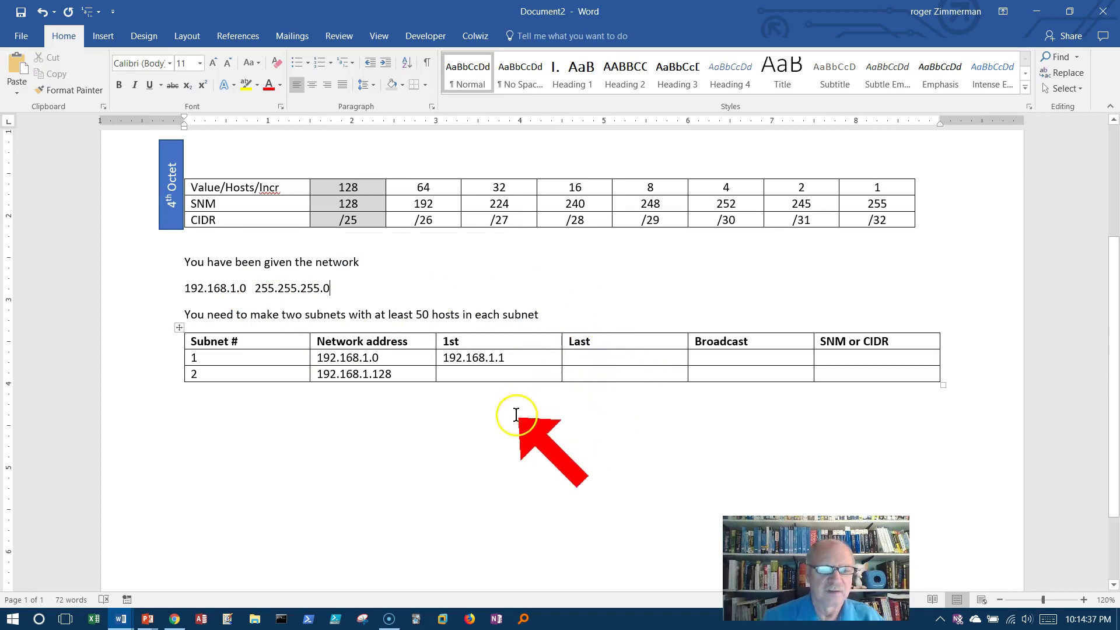
- Enter 192.168.1.127 as subnet 1's broadcast address
left_click_drag(396, 375, 322, 378)
left_click(396, 375)
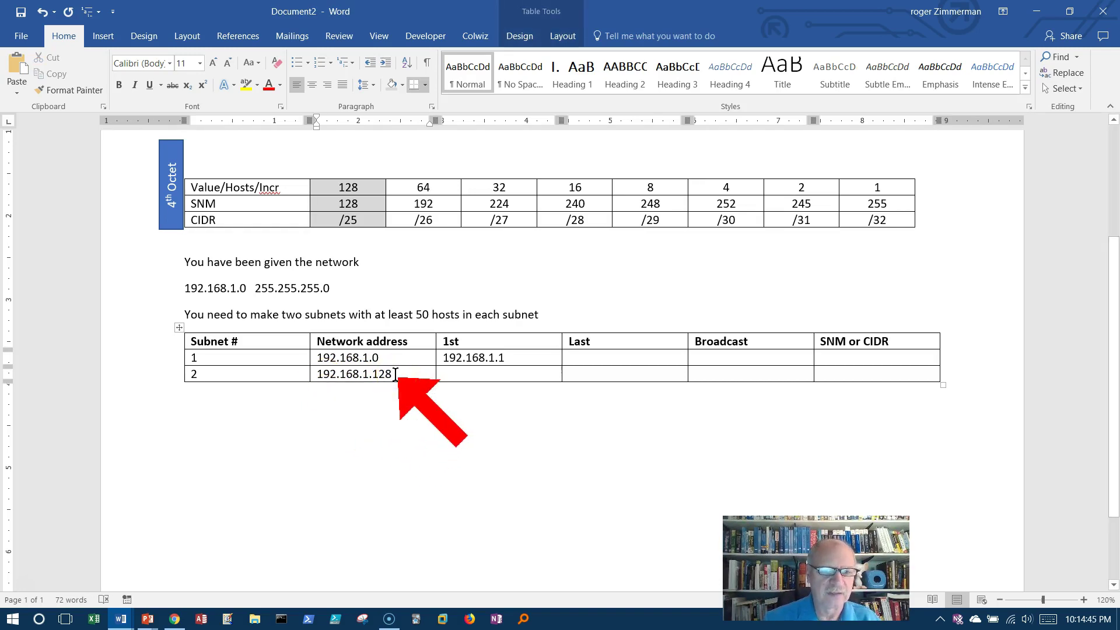
left_click(422, 376)
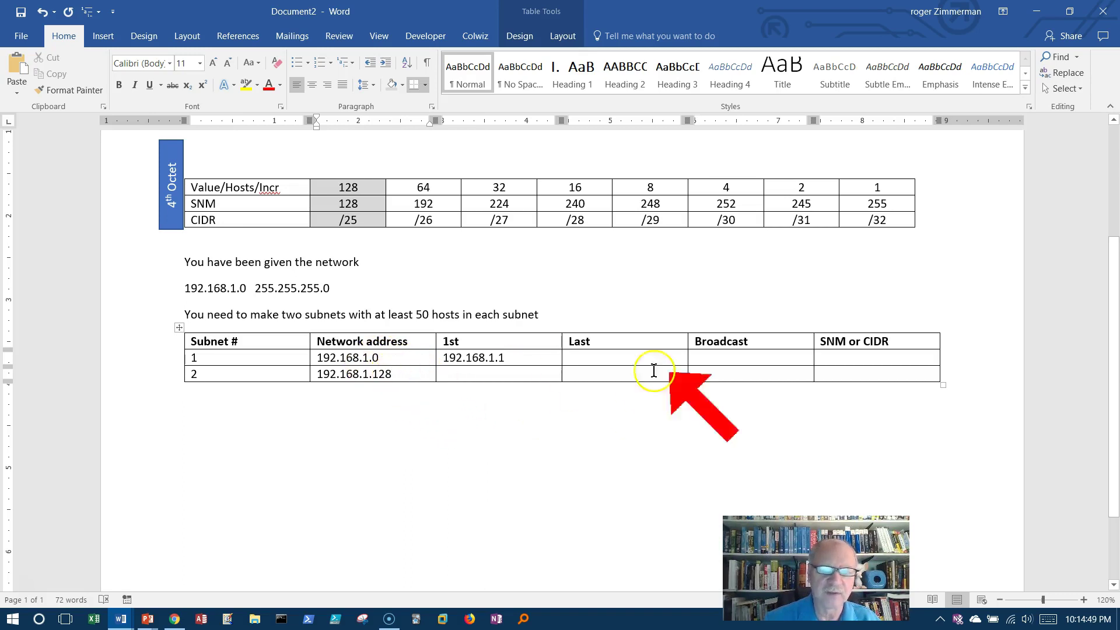
left_click(737, 360)
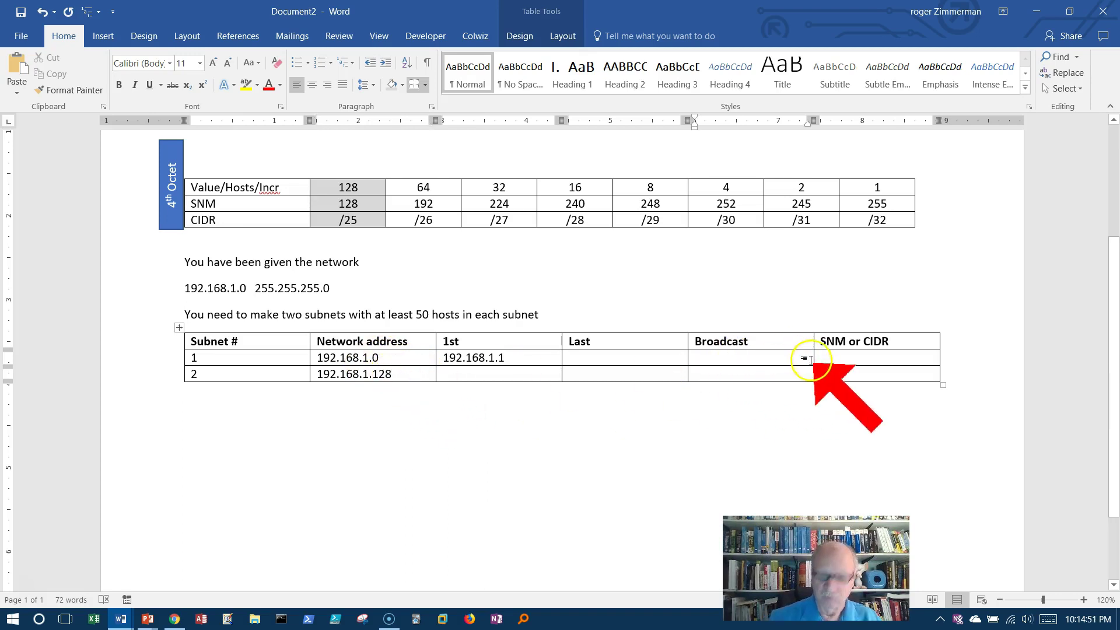
type("192.168.1.127")
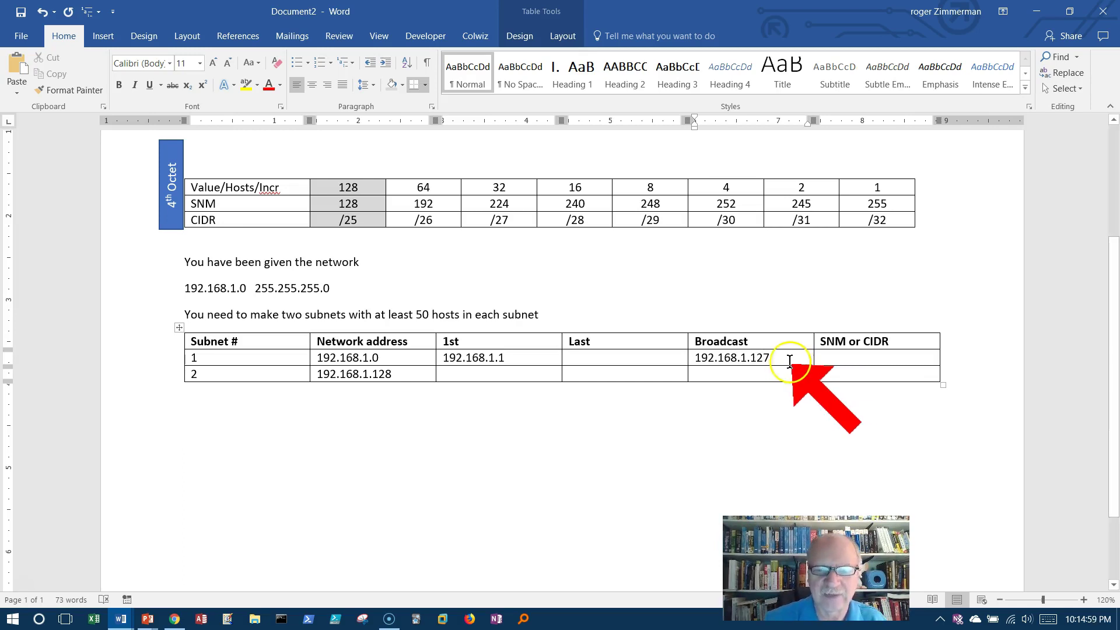
left_click_drag(771, 358, 697, 357)
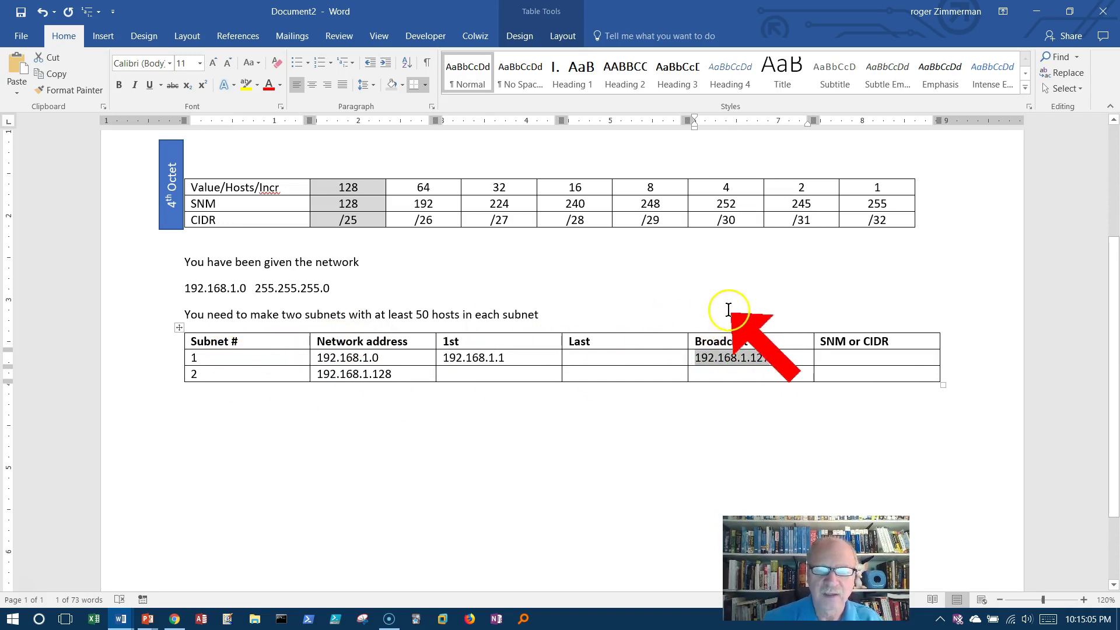
- Type 192.168.1.126 into subnet 1's Last cell
left_click(584, 357)
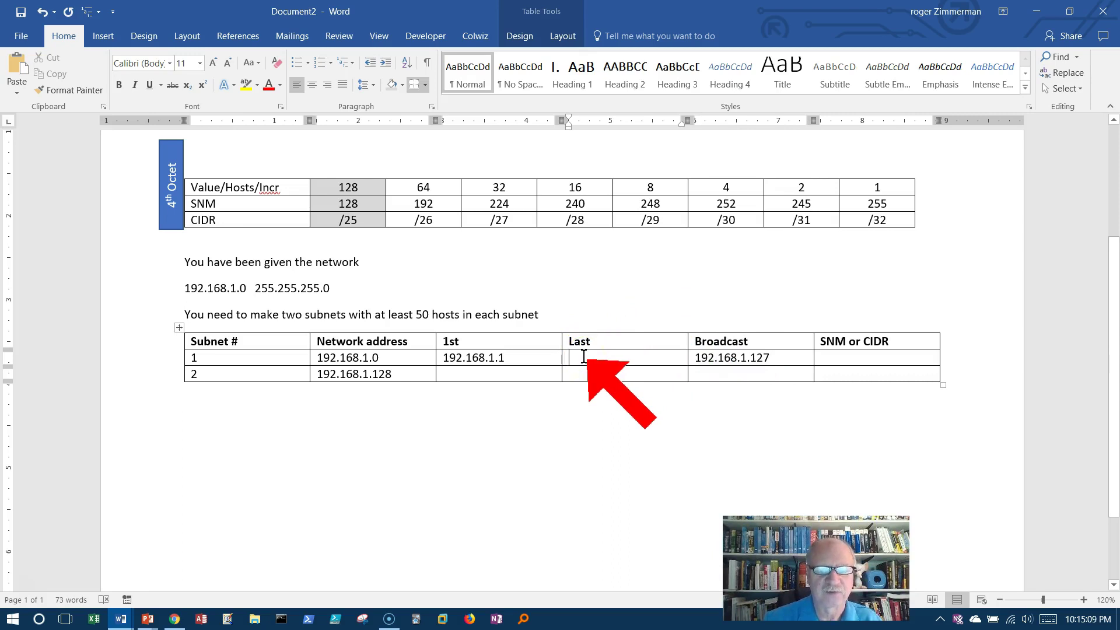
left_click(766, 357)
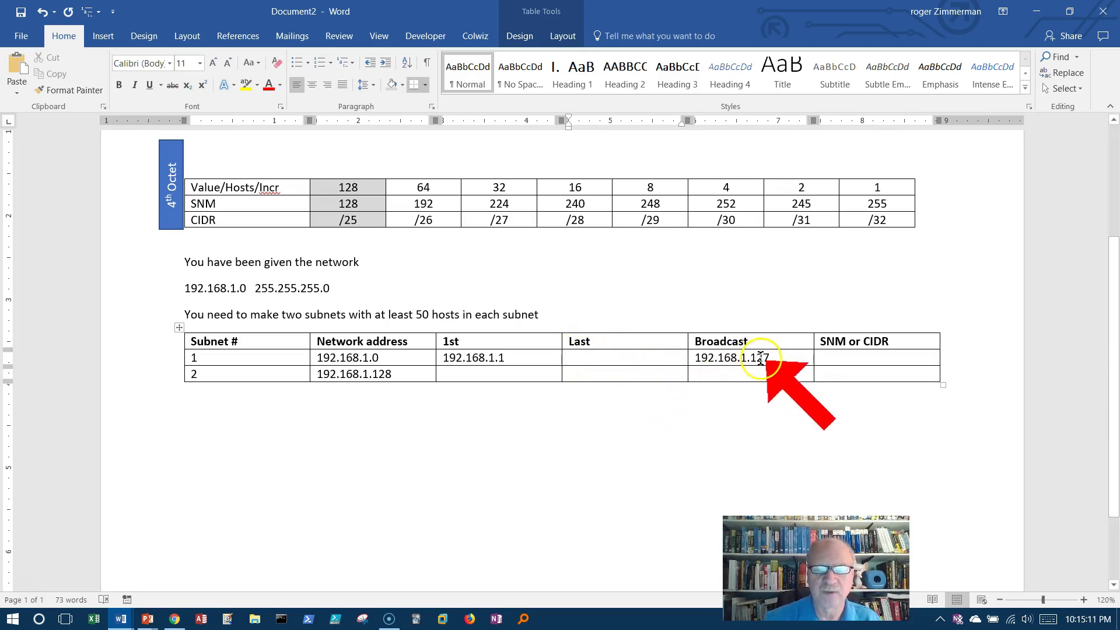
left_click(616, 357)
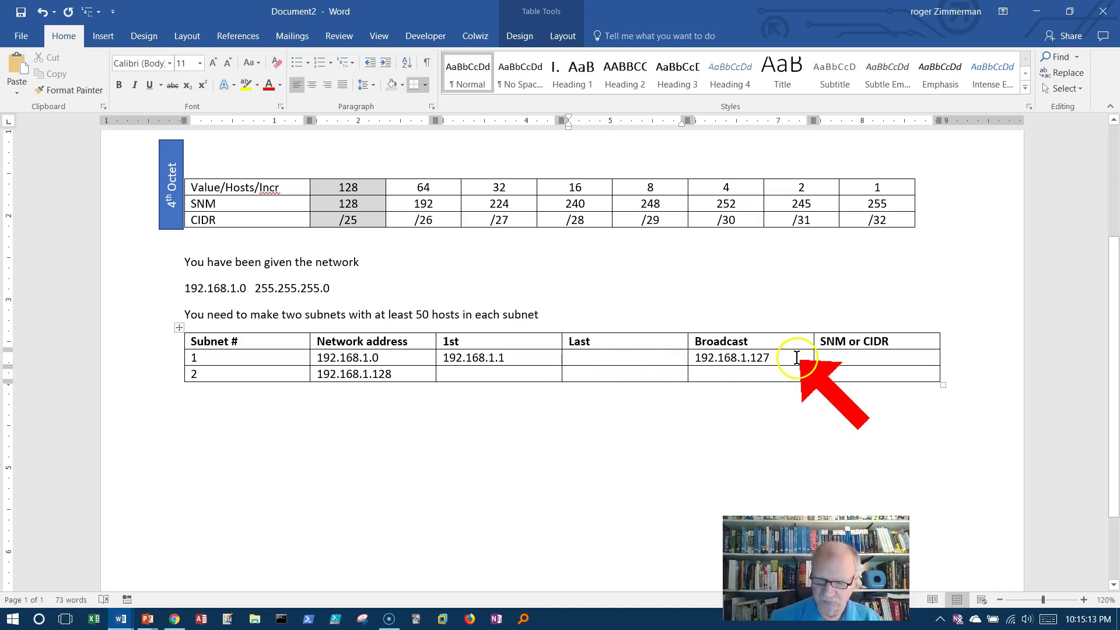
type("192.168.1.126")
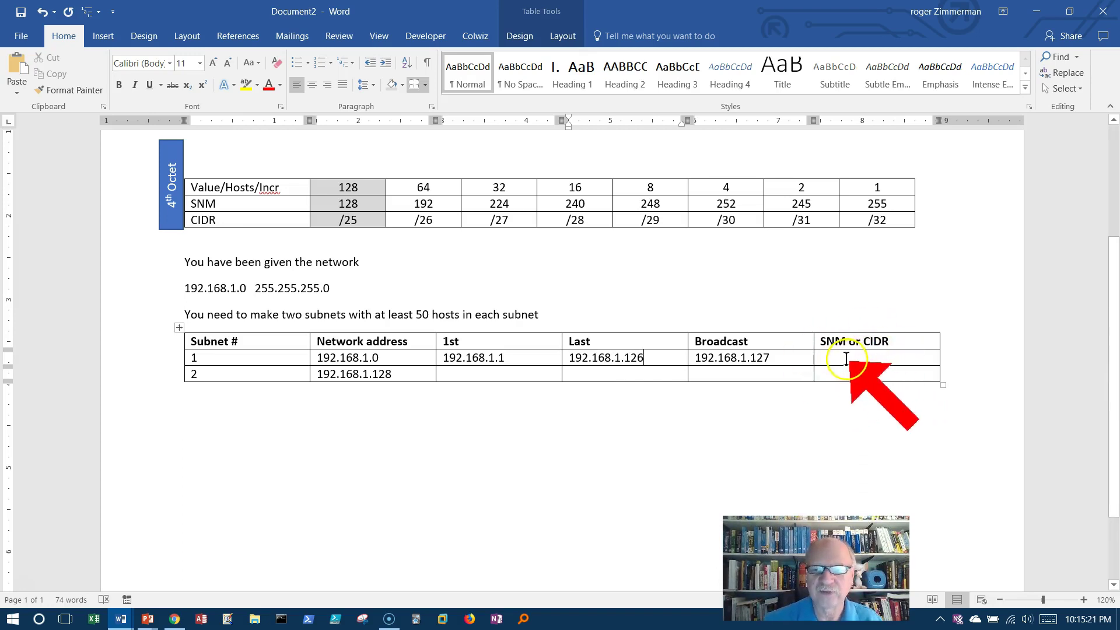
- Type 255.255.255.128 /25 into subnet 1's SNM or CIDR cell
left_click(878, 355)
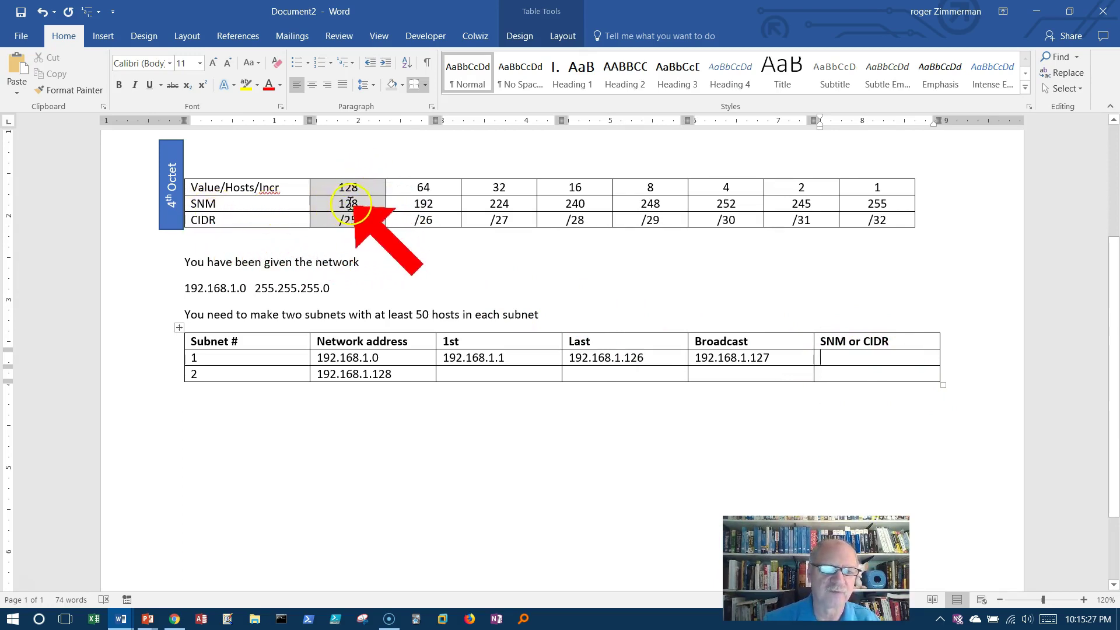
type("255.255.255.128  /25")
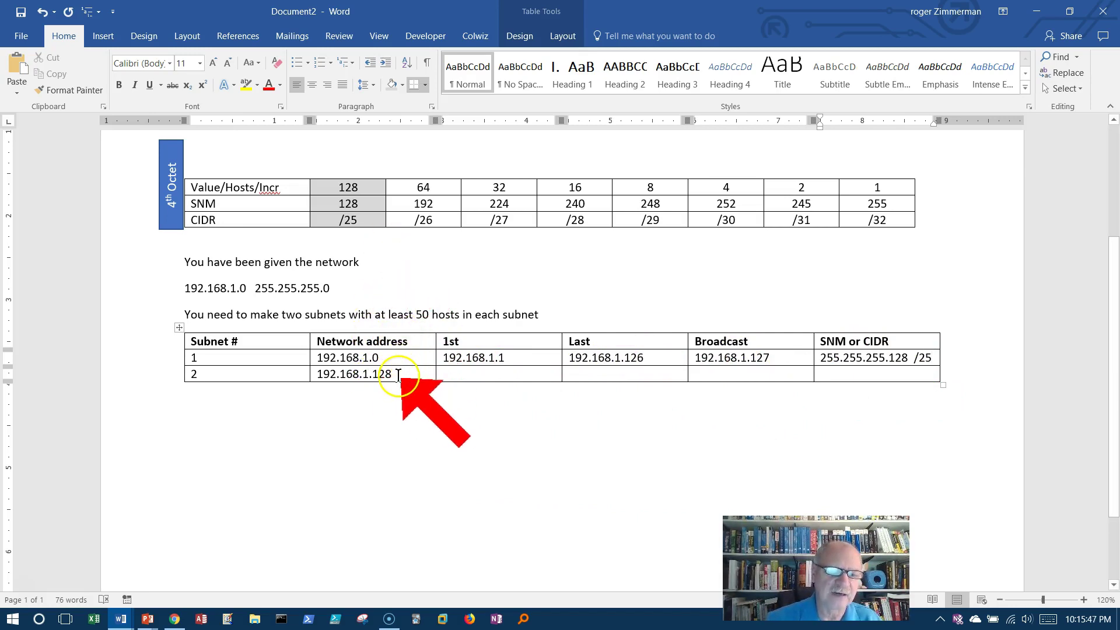
- Jot 256 below the table under the Network address column and highlight its digits
left_click(334, 401)
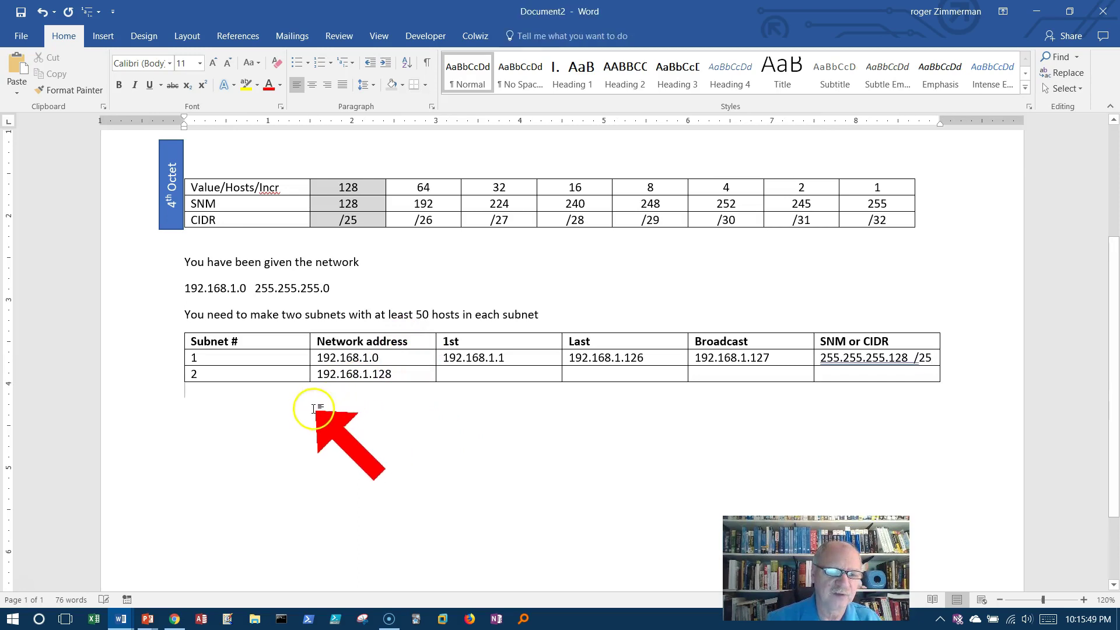
key("Tab")
key("Tab")
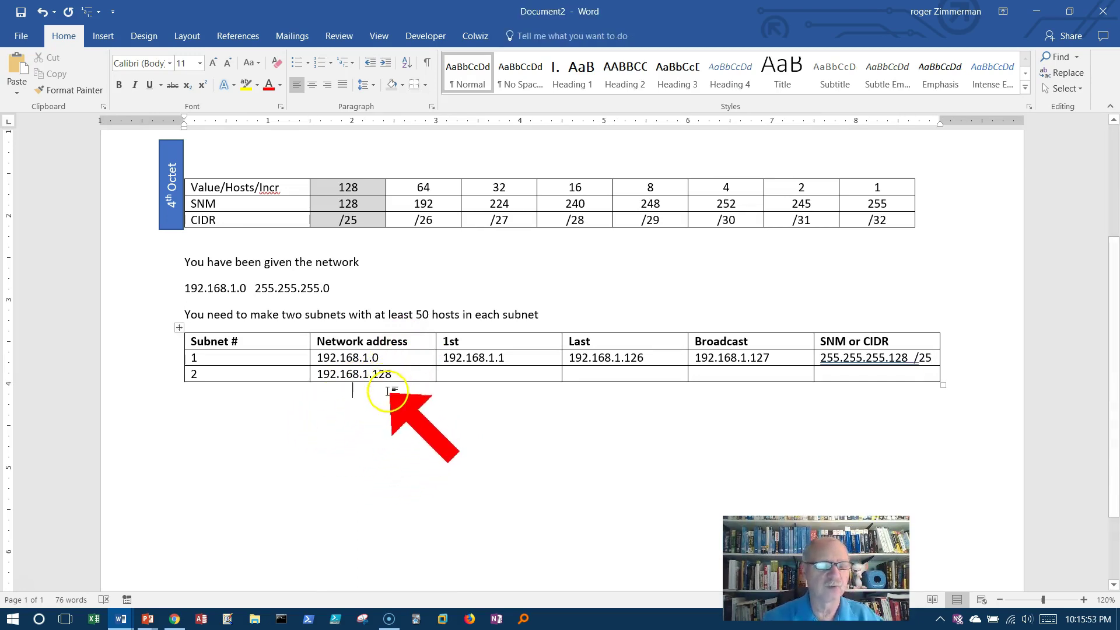
type("256")
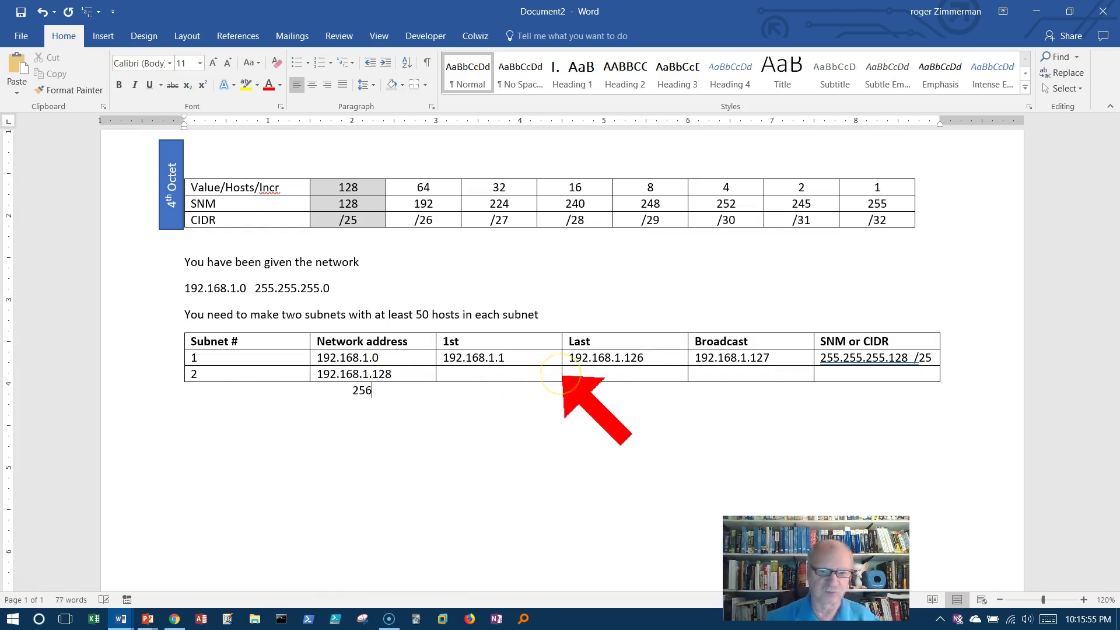
left_click(353, 392)
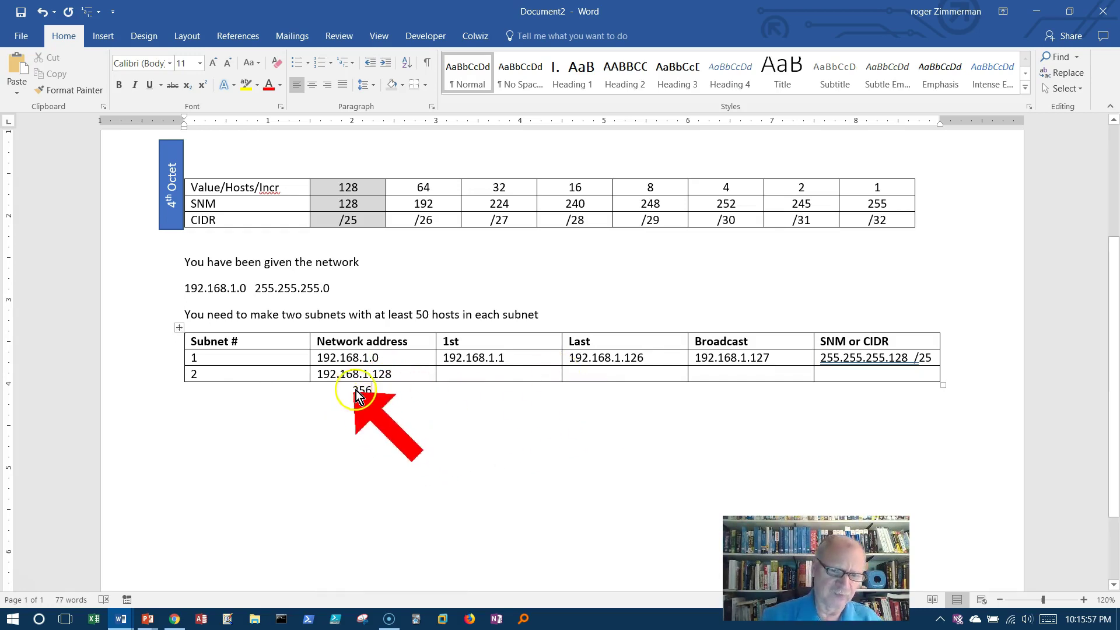
double_click(360, 390)
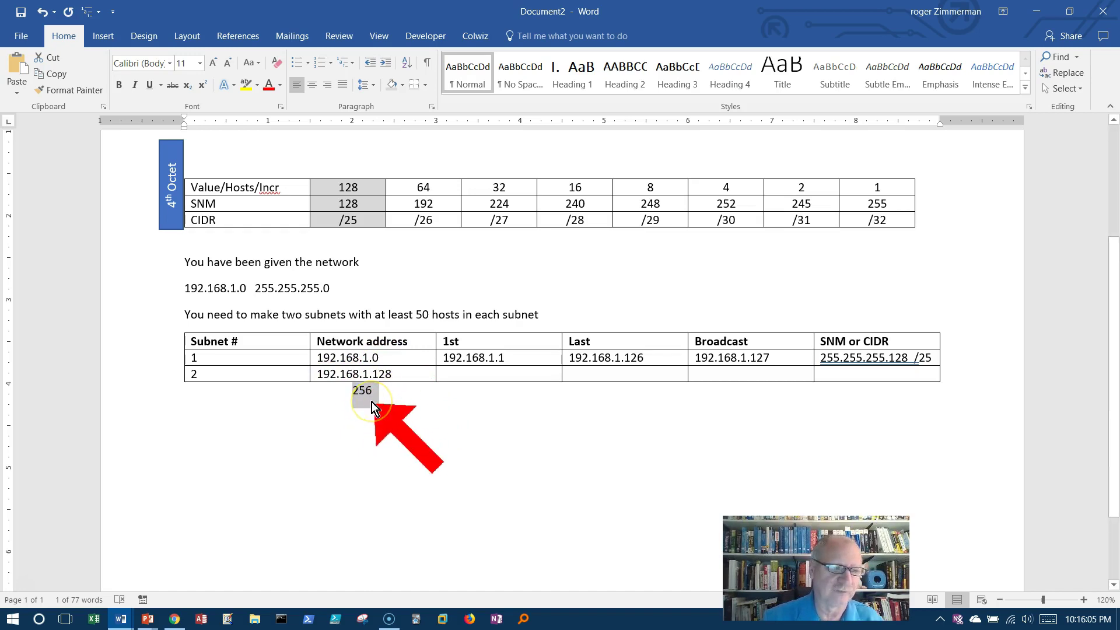
left_click(354, 396)
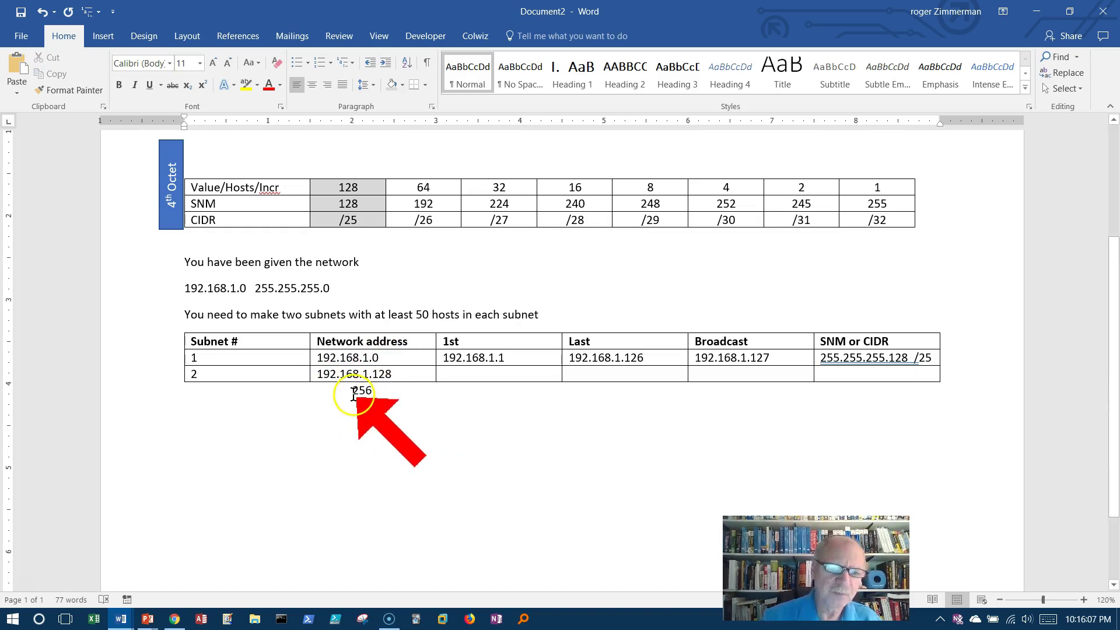
left_click_drag(353, 395, 373, 394)
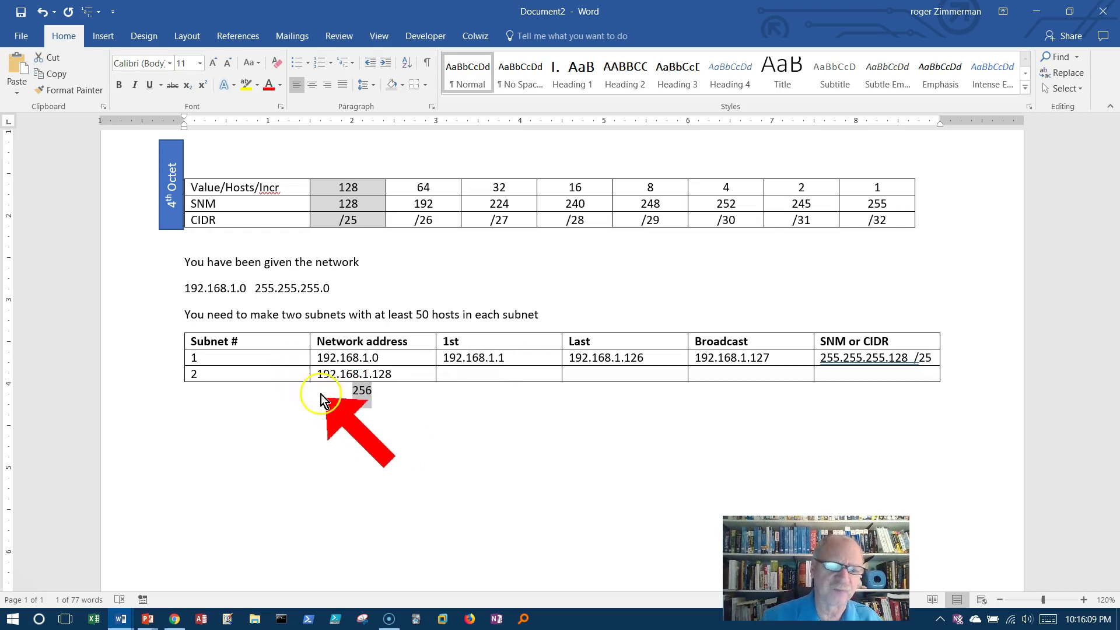
- Enter 192.168.1.255 as subnet 2's broadcast and 192.168.1.254 as its last address
left_click(708, 375)
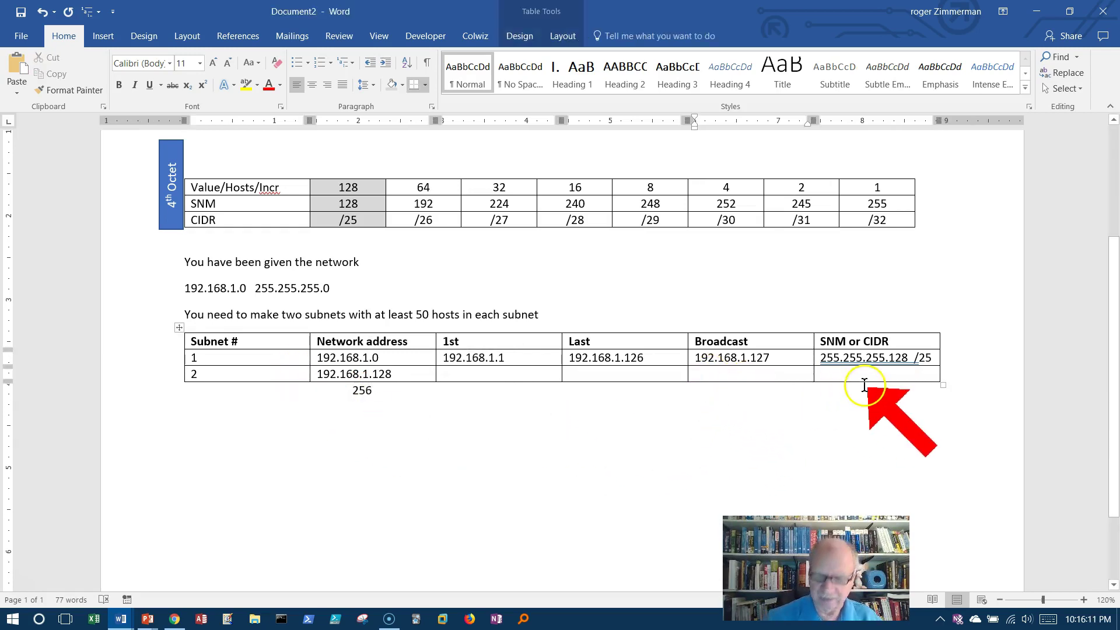
type("192.168.1.255")
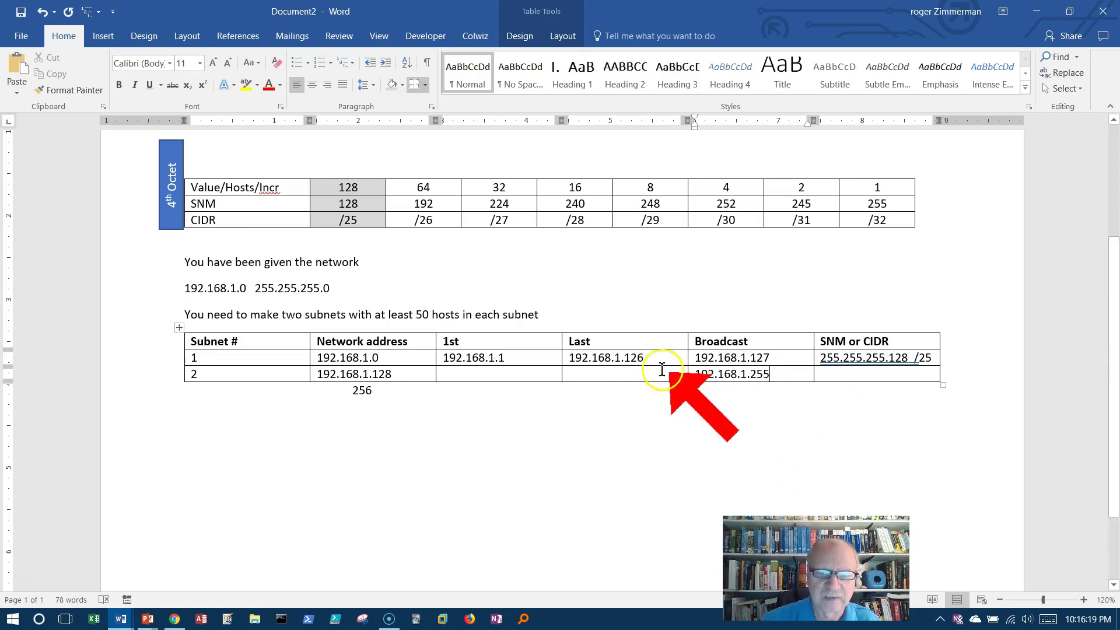
left_click(605, 374)
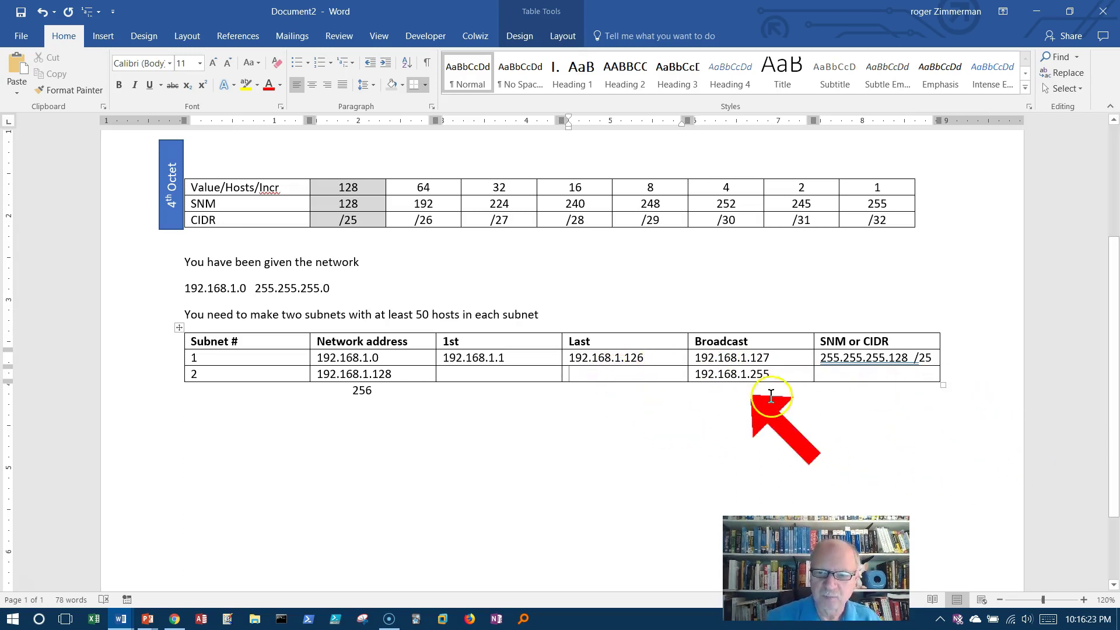
type("192.168.1.254")
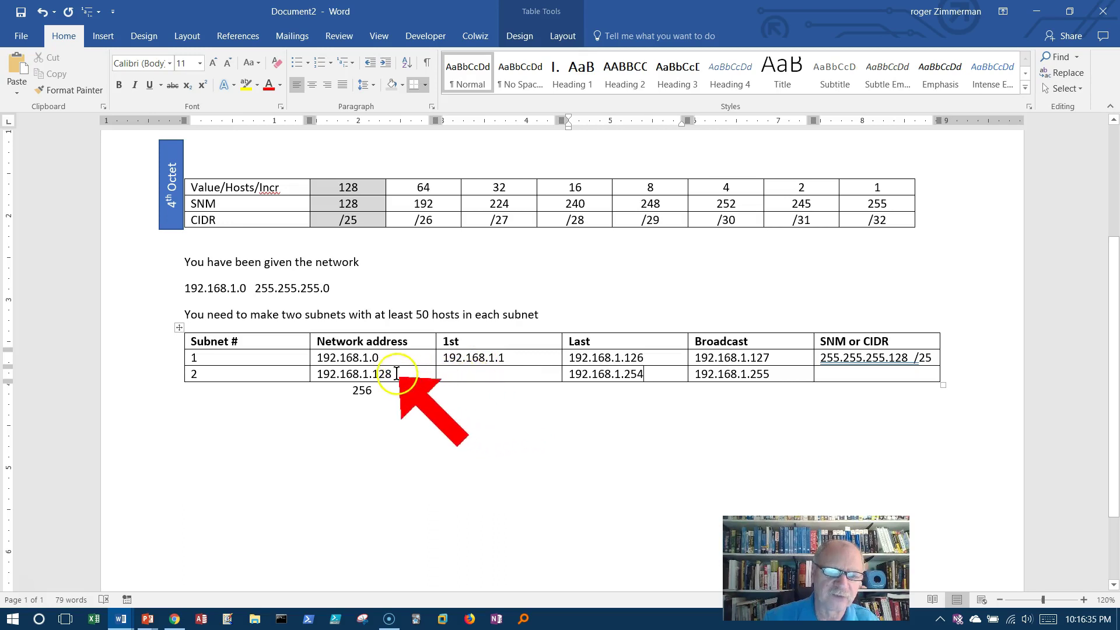
- Type subnet 2's first host address, then erase the 256 note below the table
left_click(448, 376)
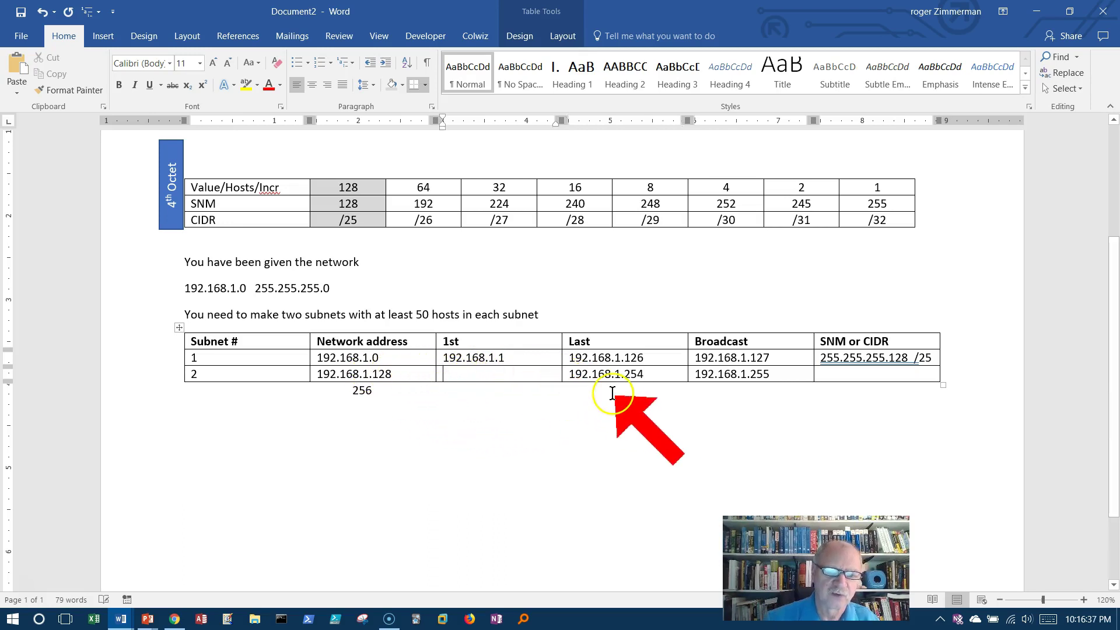
type("19.168.1.")
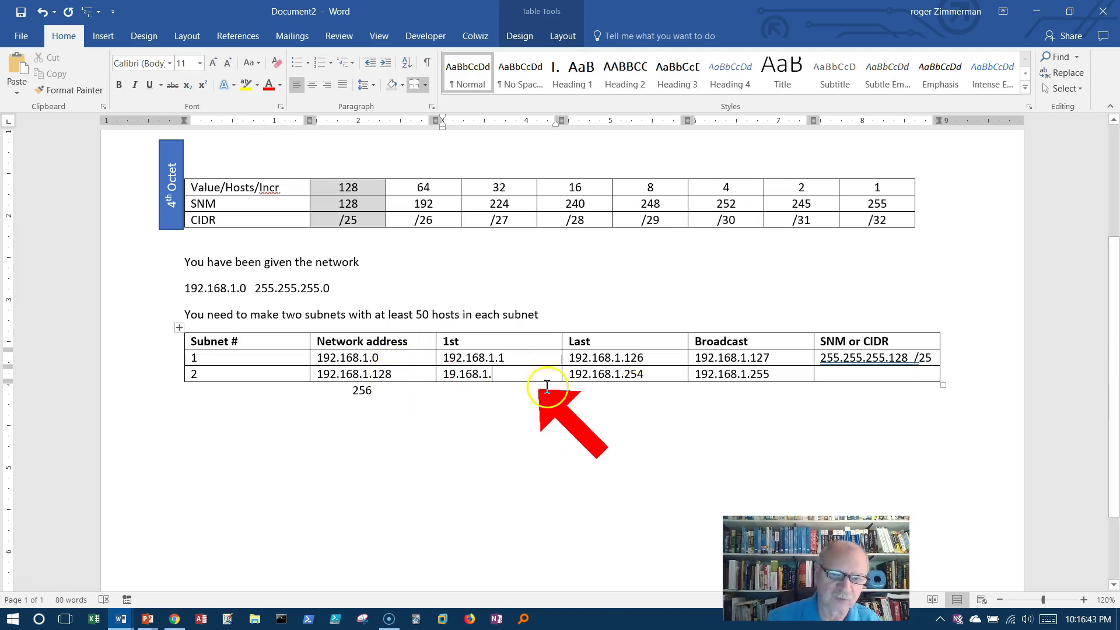
type("129")
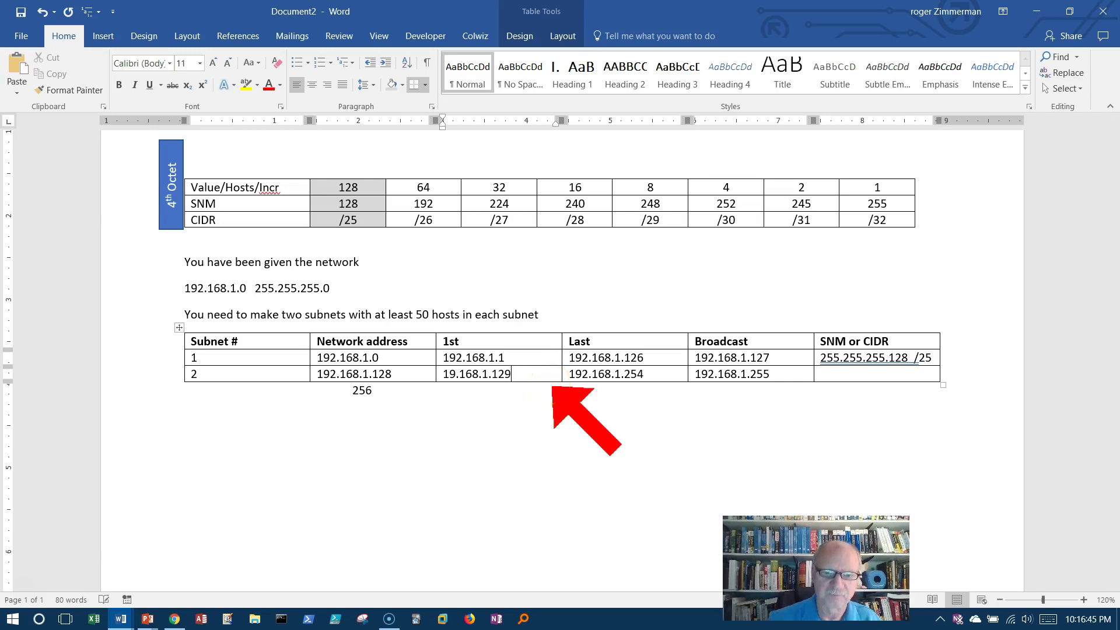
left_click(374, 391)
key("BackSpace")
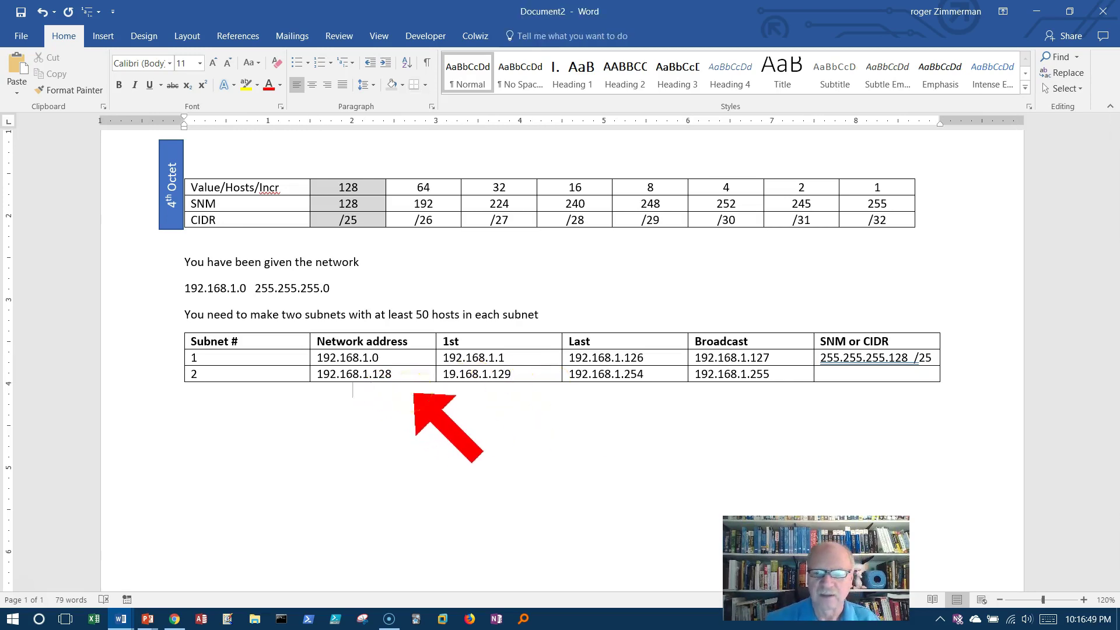
- Type 255.255.255.128 /25 into subnet 2's SNM or CIDR cell, removing the extra space before /25
left_click(840, 373)
type("255.255.255.128")
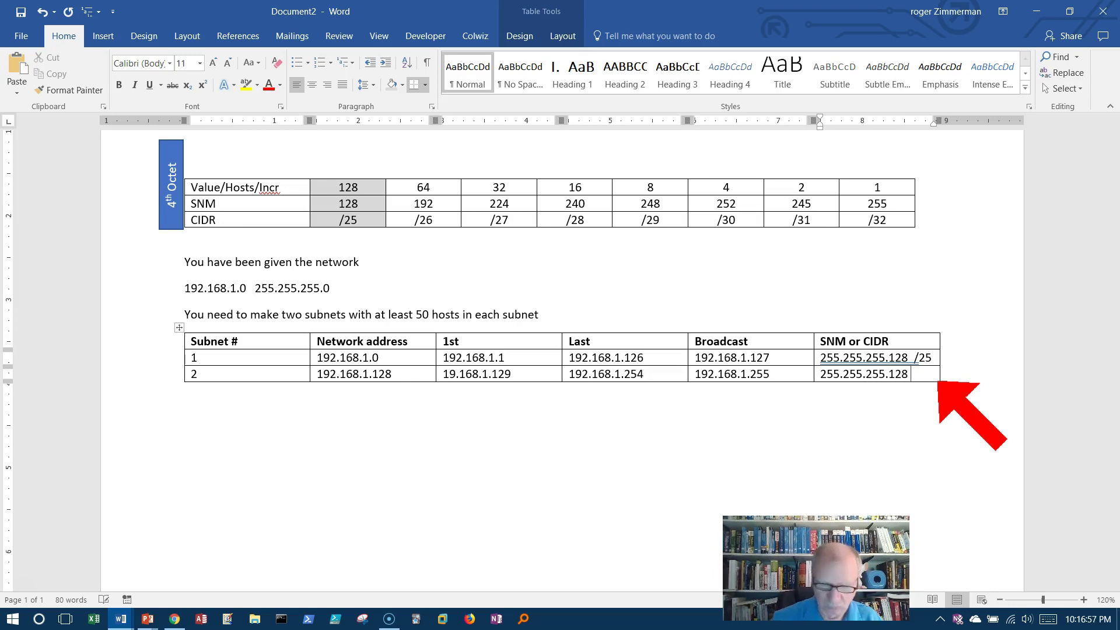
type("  /25")
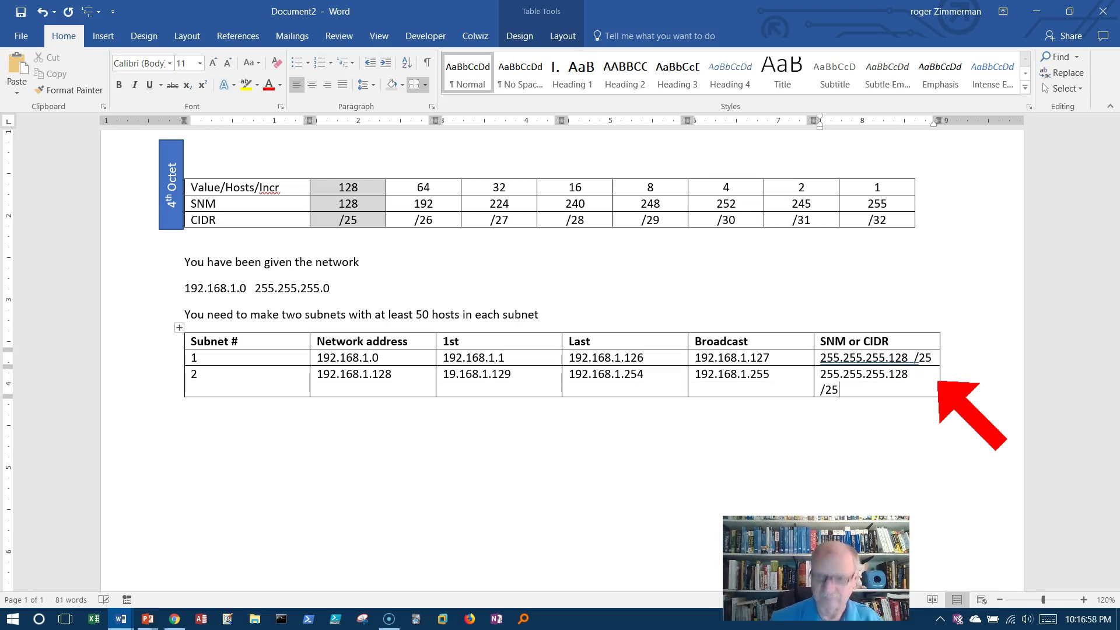
left_click(934, 379)
key("BackSpace")
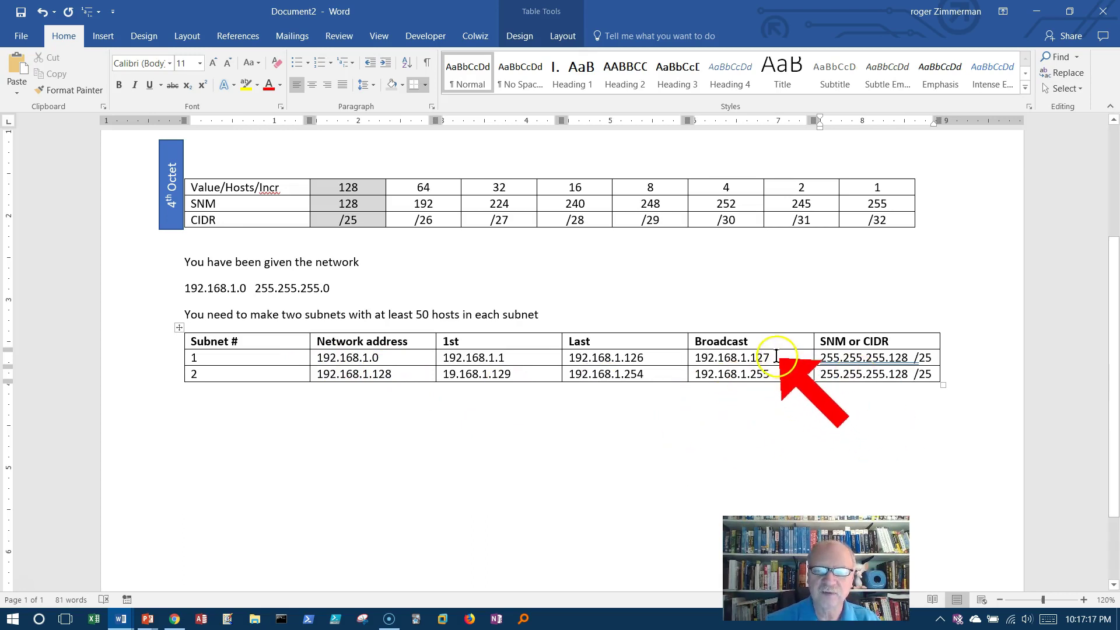
left_click_drag(759, 361, 761, 363)
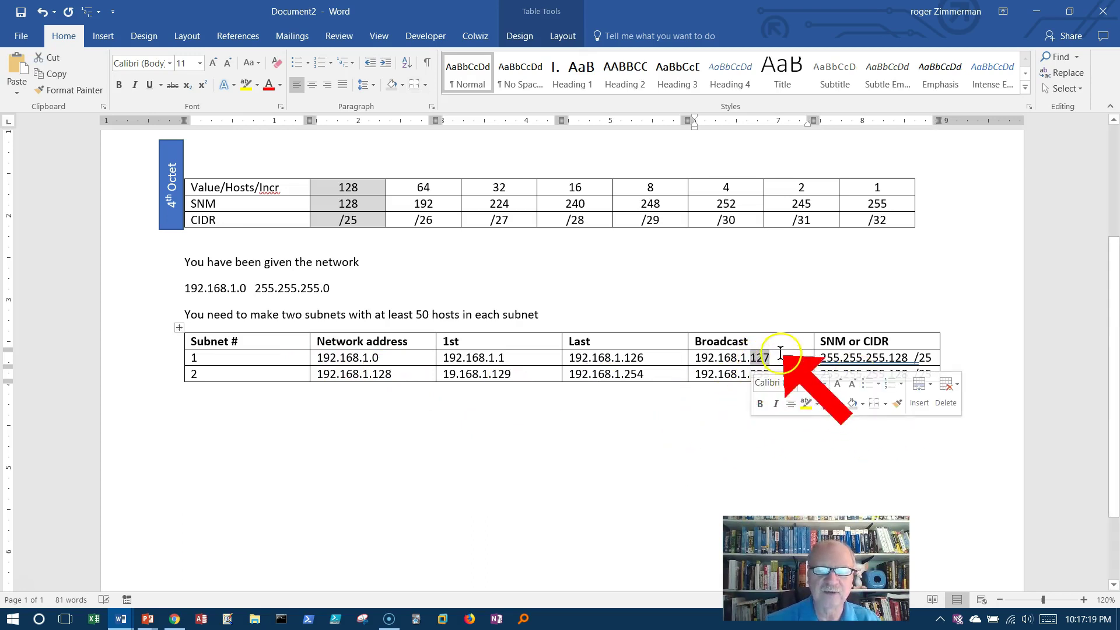
left_click(775, 361)
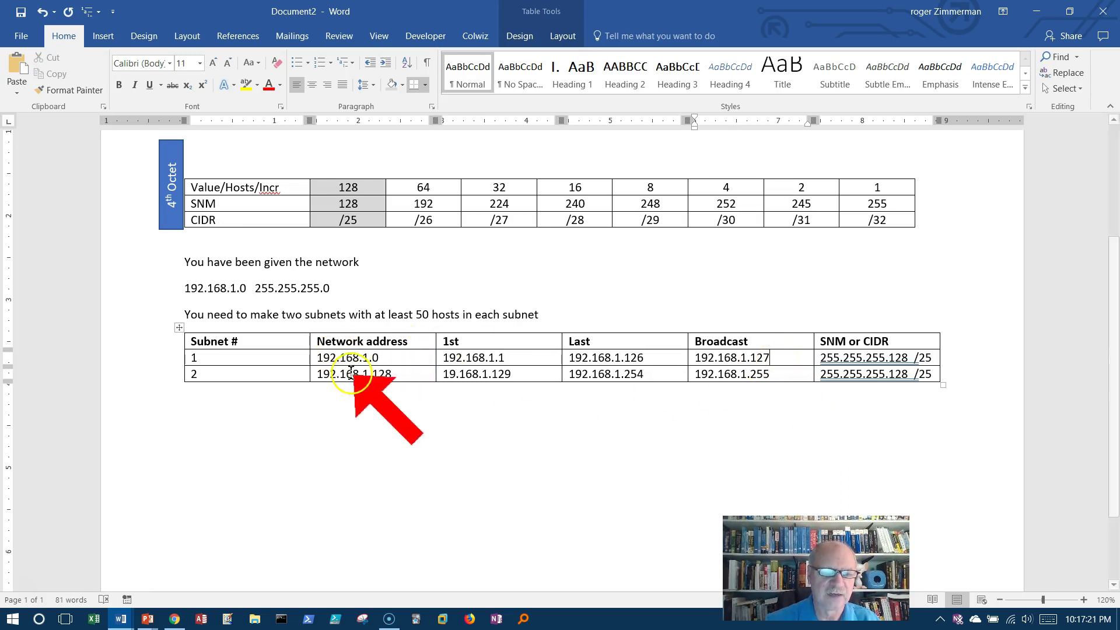
left_click_drag(392, 374, 372, 374)
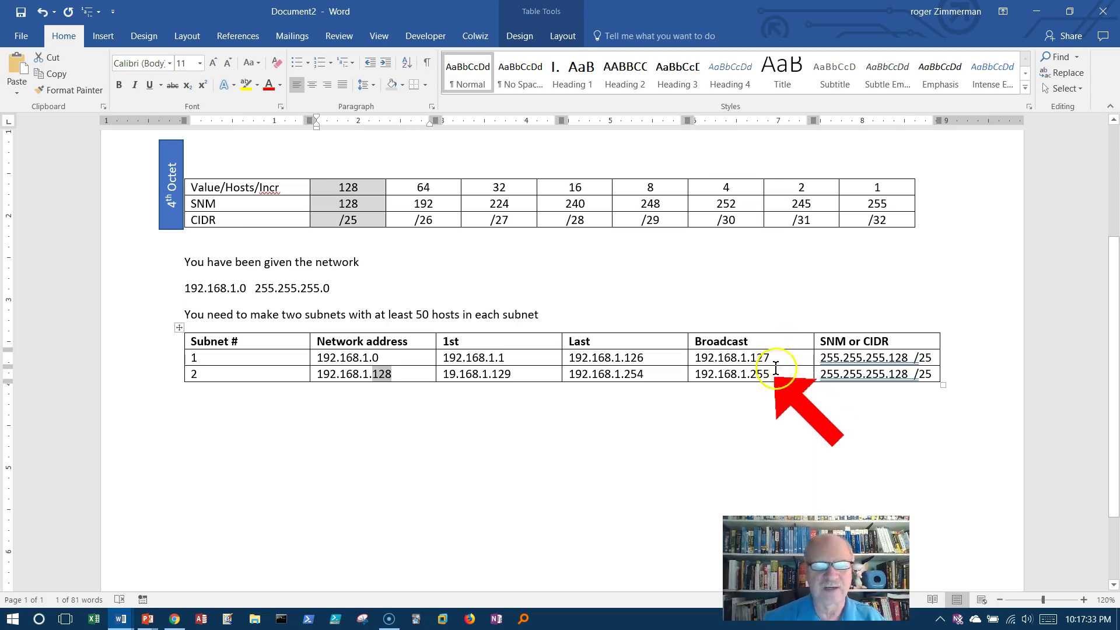
left_click(390, 374)
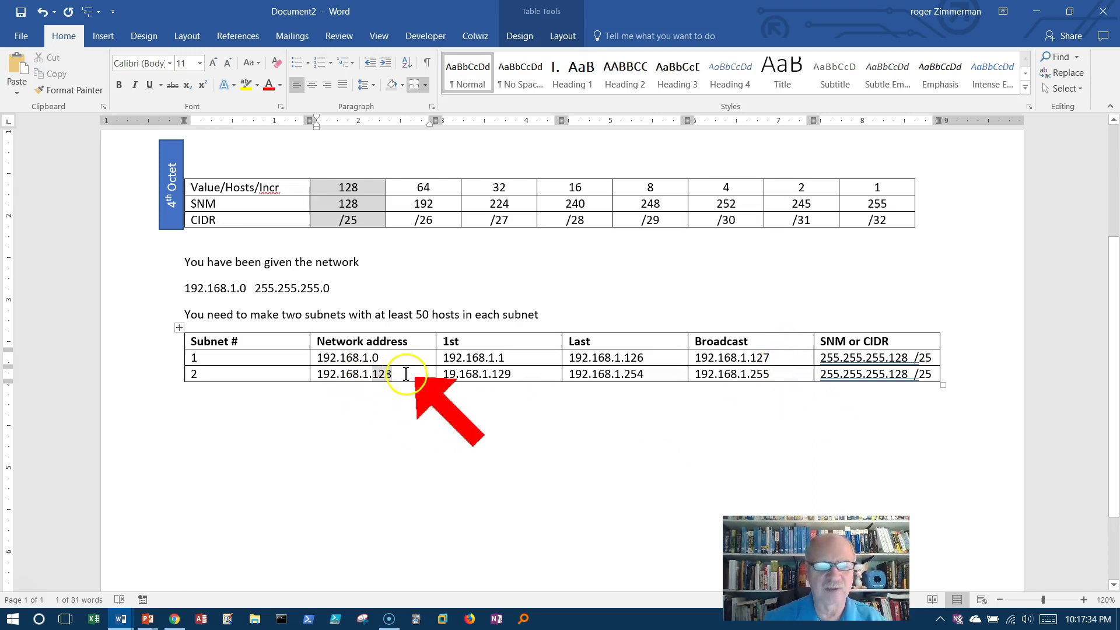
left_click(772, 358)
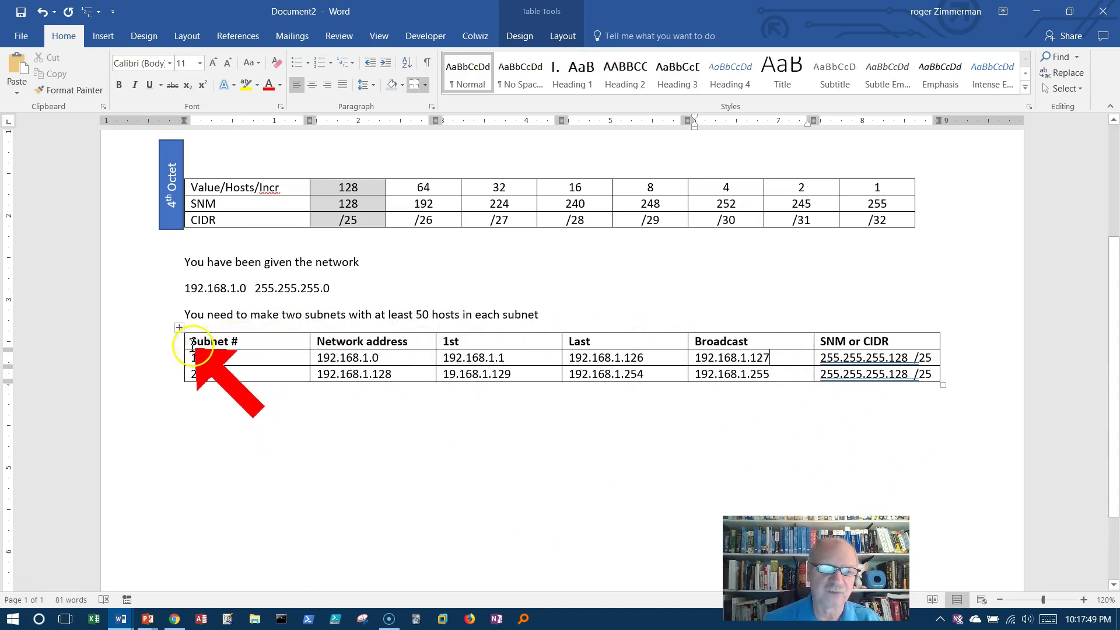
left_click_drag(192, 343, 924, 373)
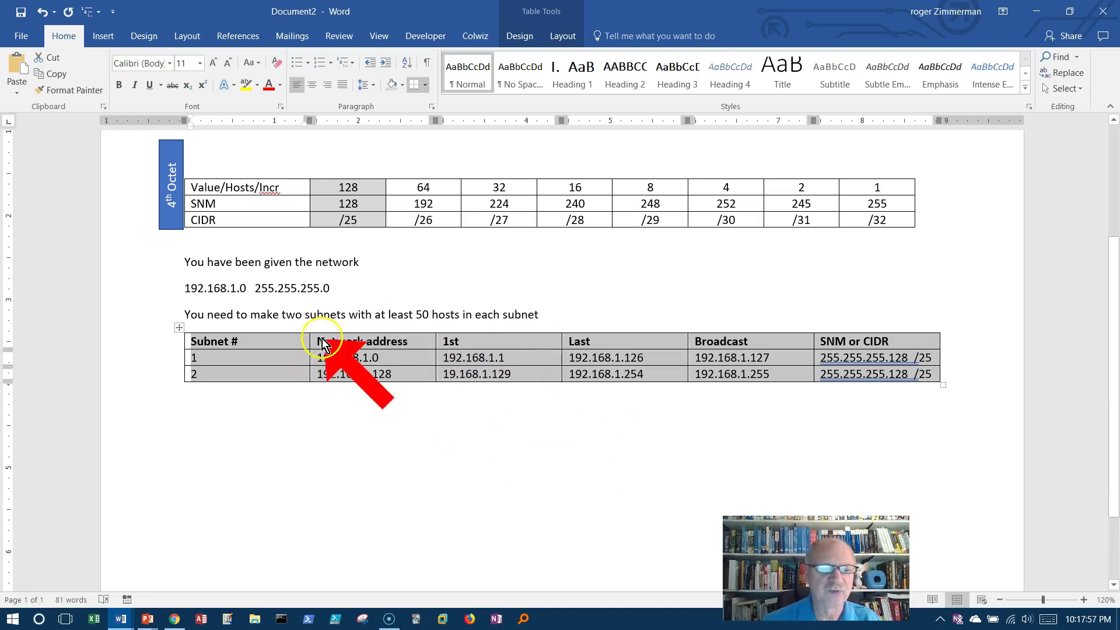
left_click(388, 461)
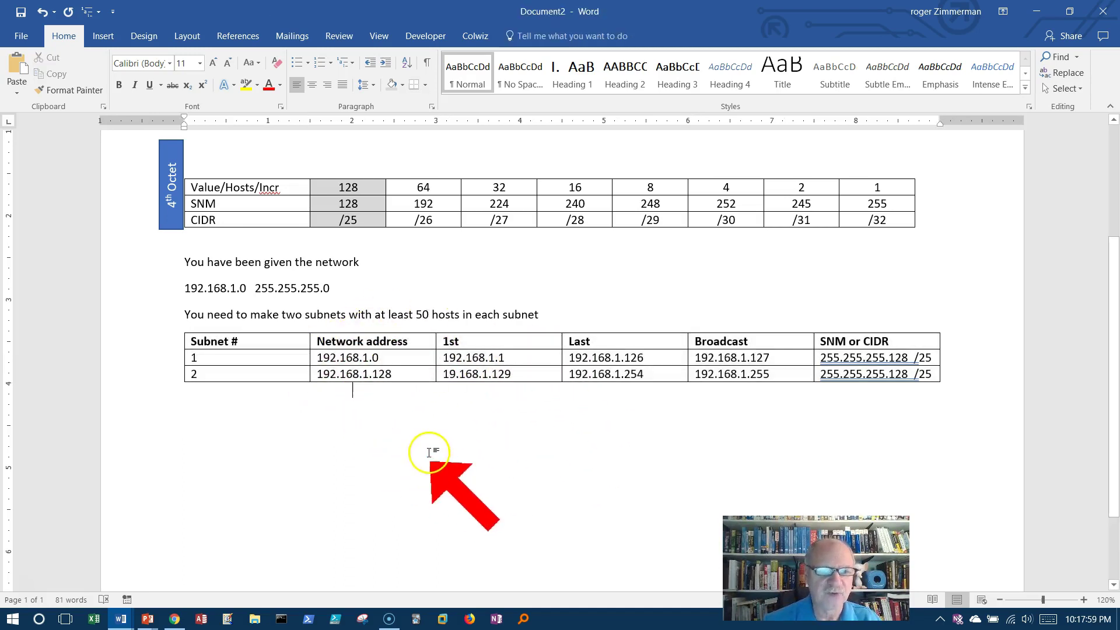
- Draw an arrow rising to the 128 /25 column and another from 128 left to SNM
left_click(105, 36)
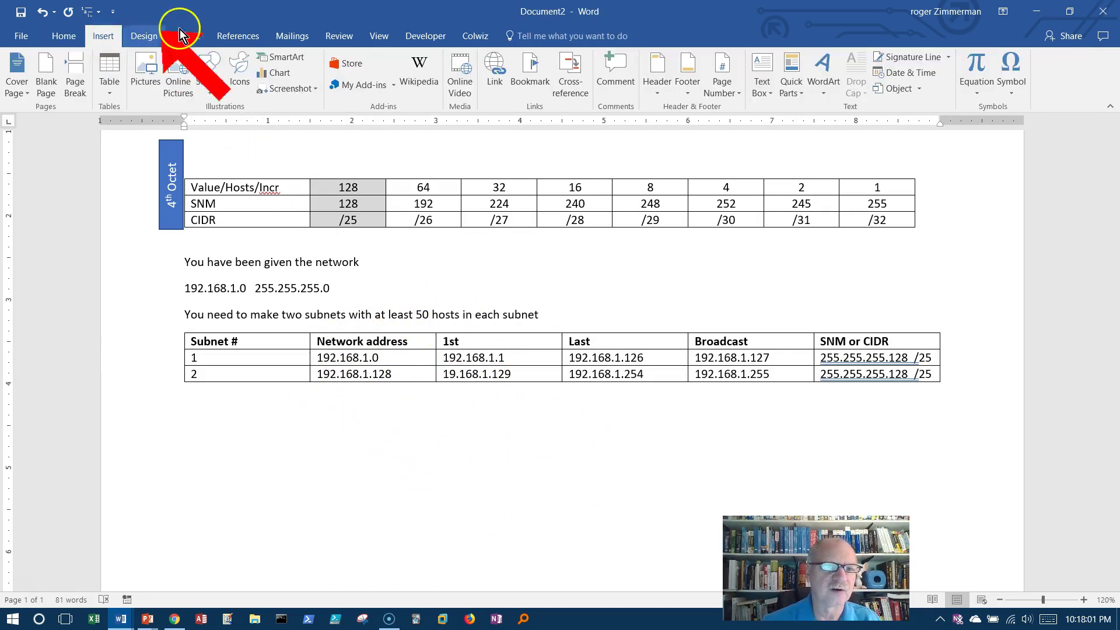
left_click(208, 81)
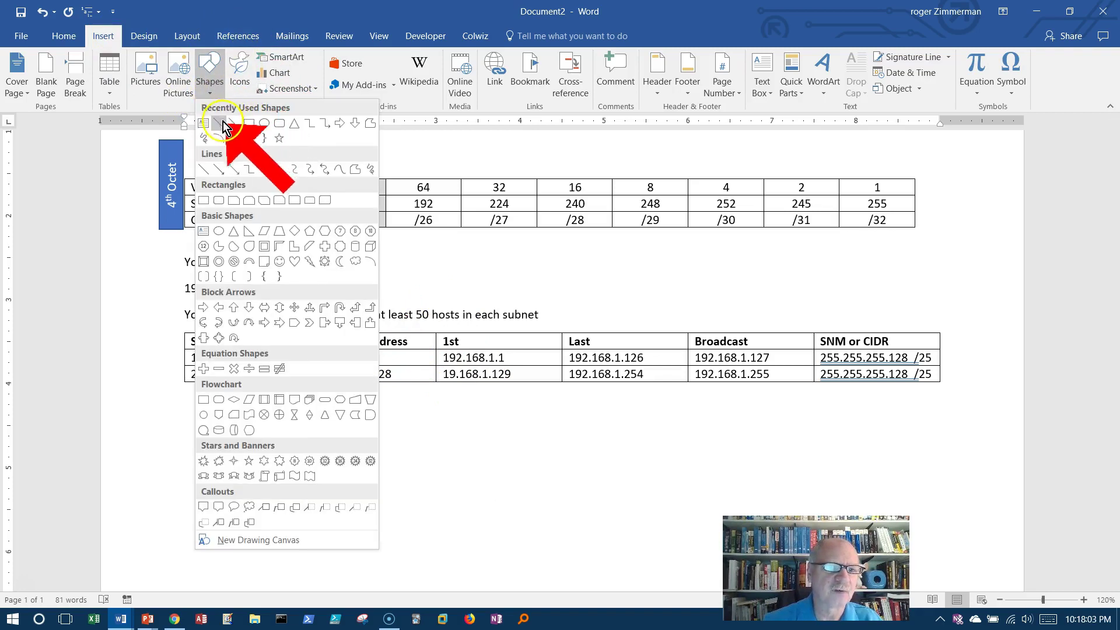
left_click(237, 123)
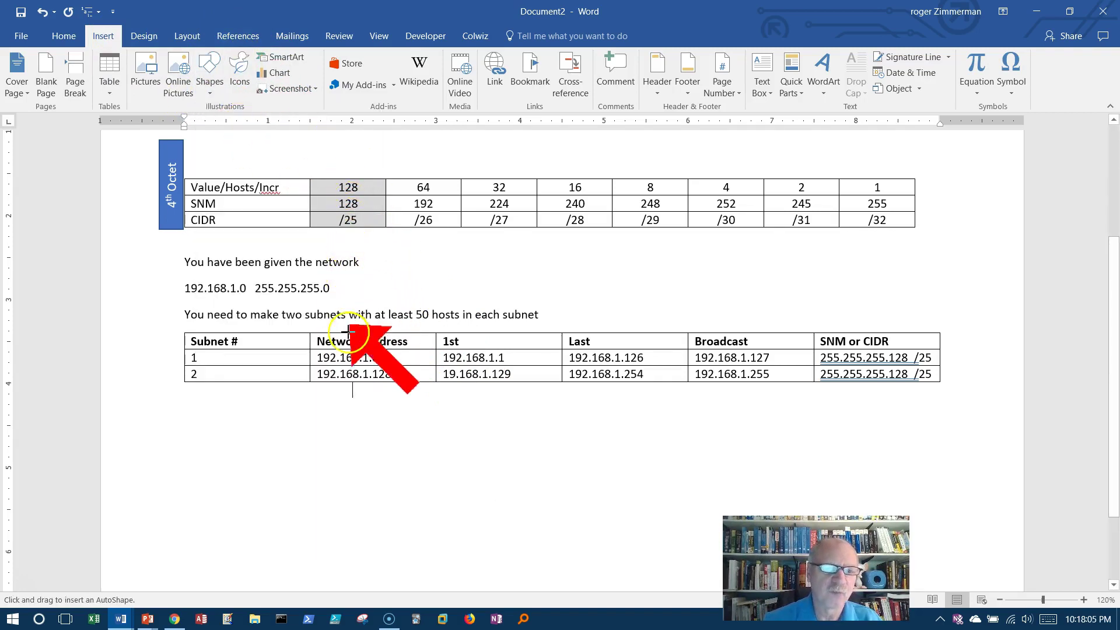
left_click_drag(348, 465, 350, 234)
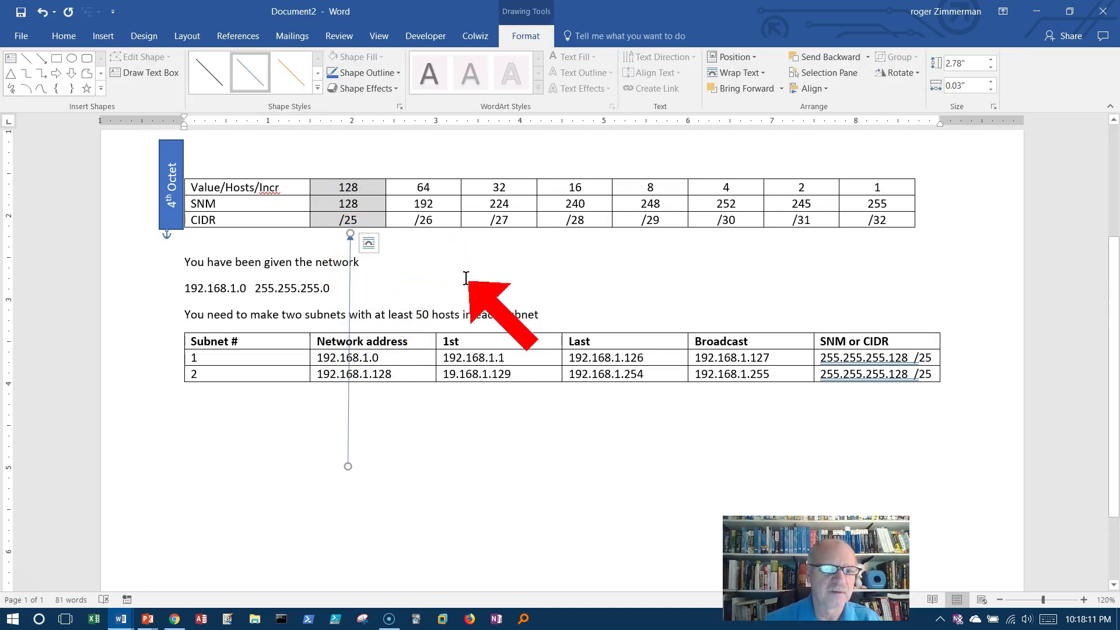
left_click(46, 58)
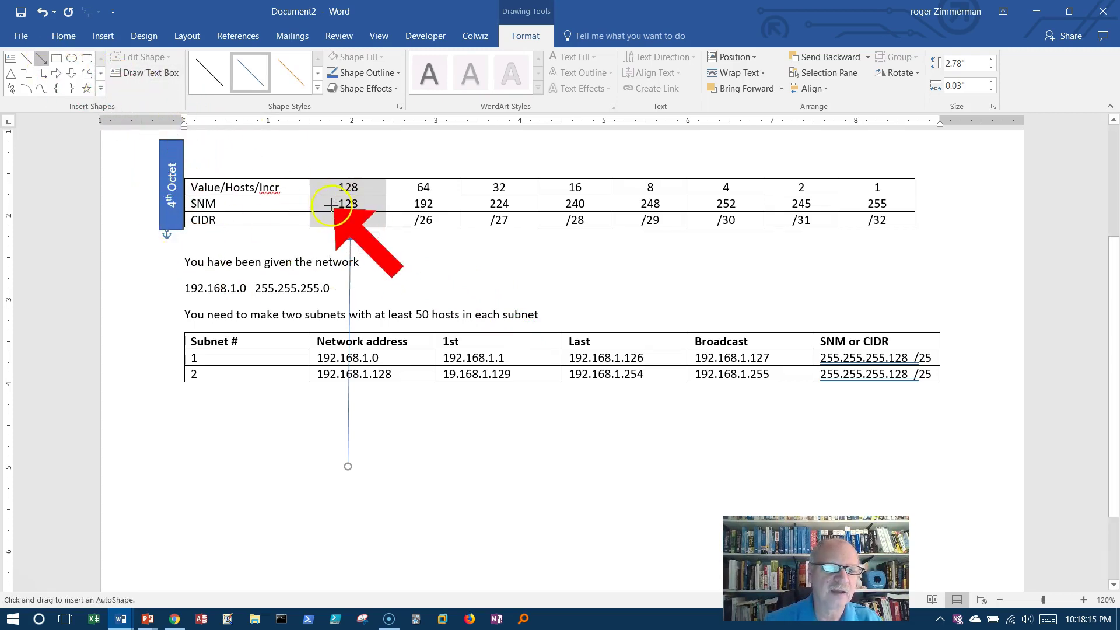
left_click_drag(331, 204, 186, 203)
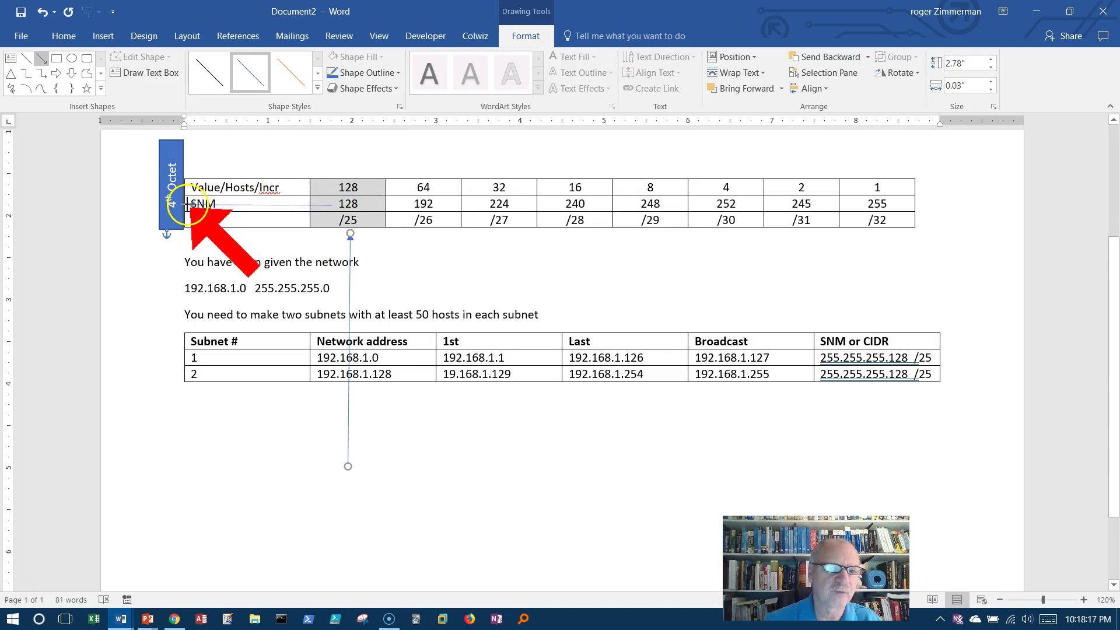
left_click(437, 470)
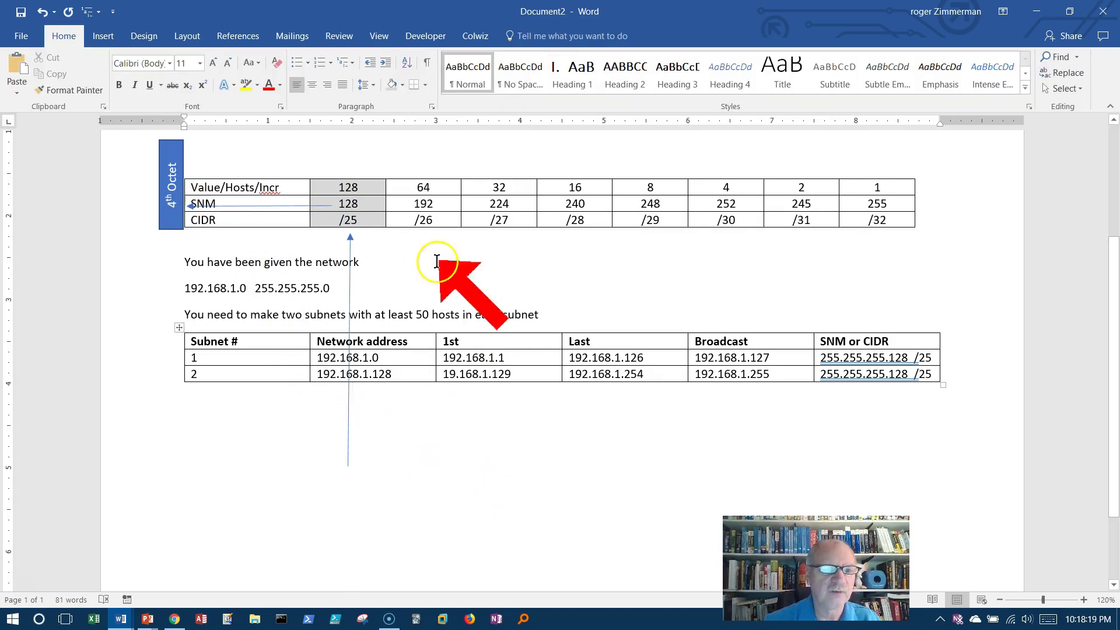
double_click(353, 187)
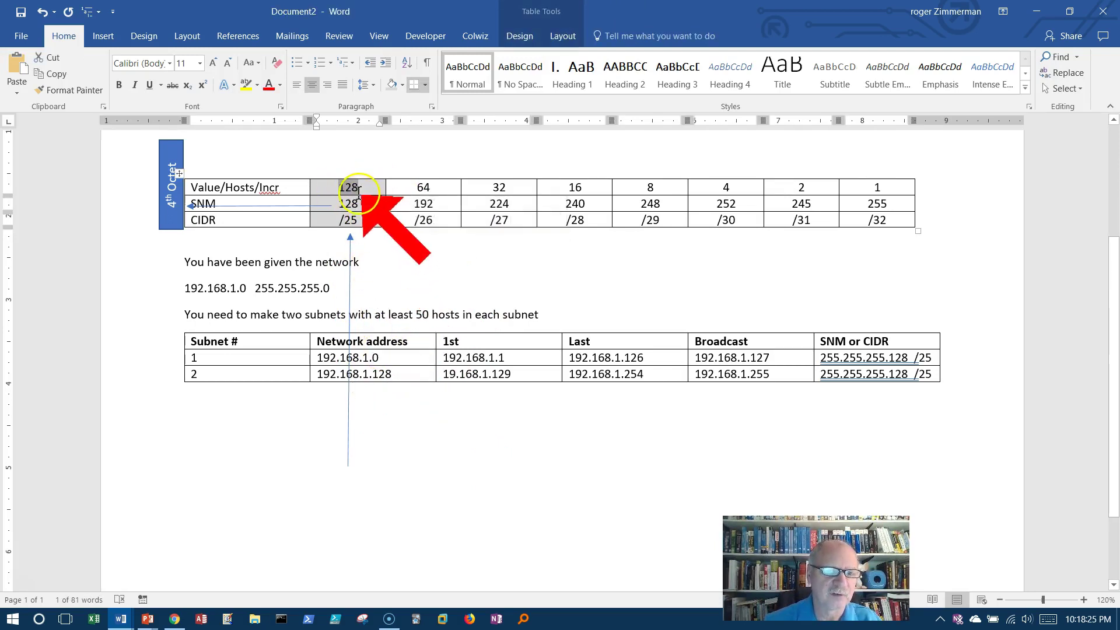
double_click(375, 357)
double_click(385, 374)
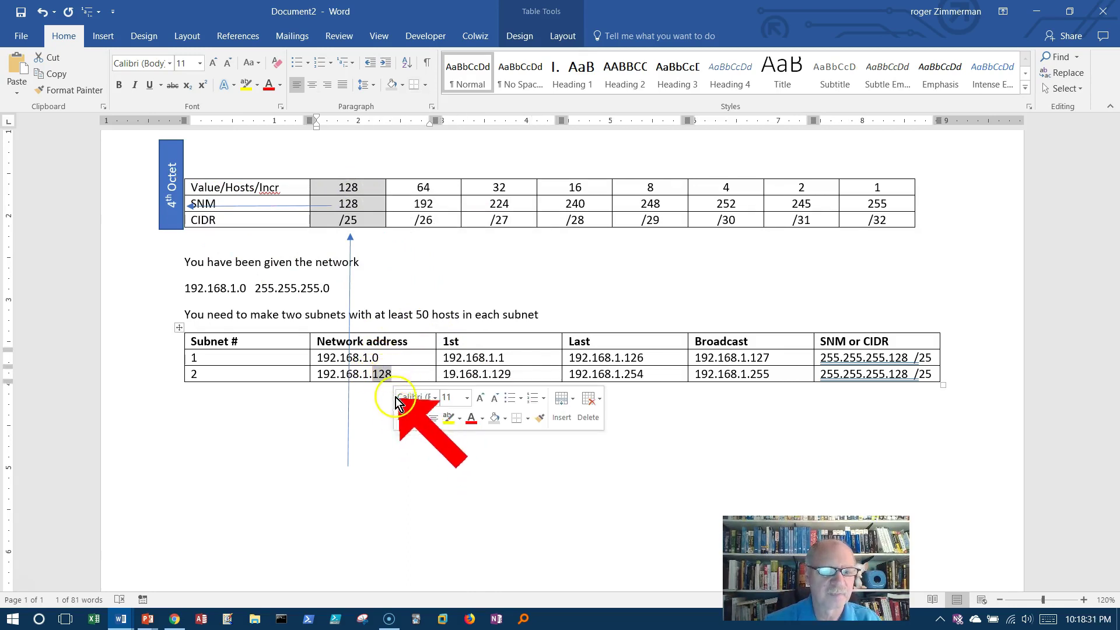
left_click(448, 251)
double_click(342, 204)
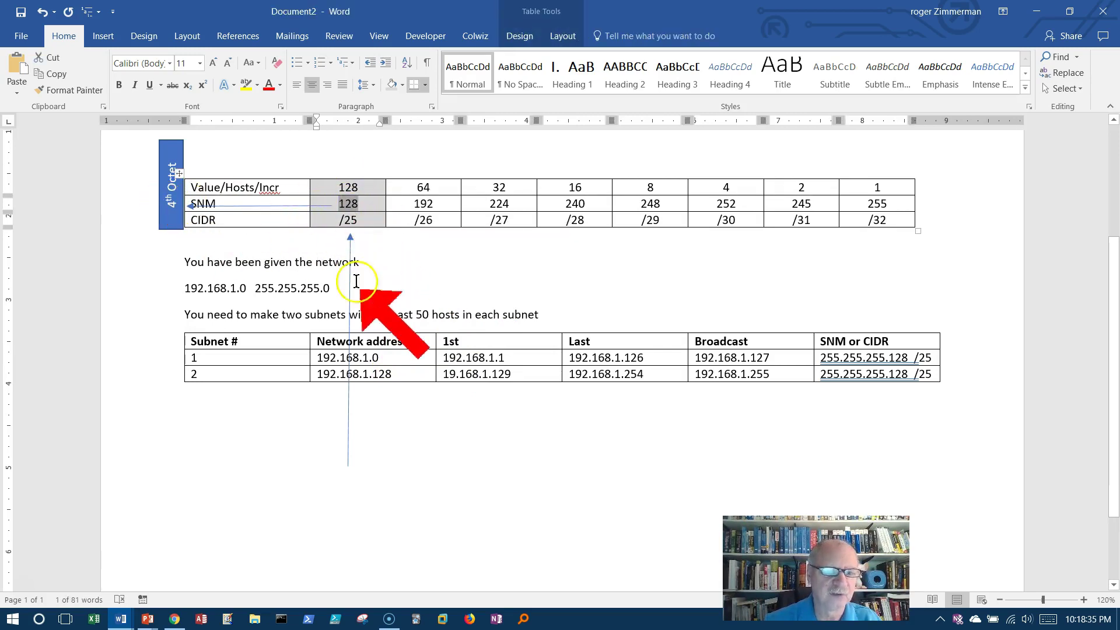
left_click_drag(374, 377, 390, 376)
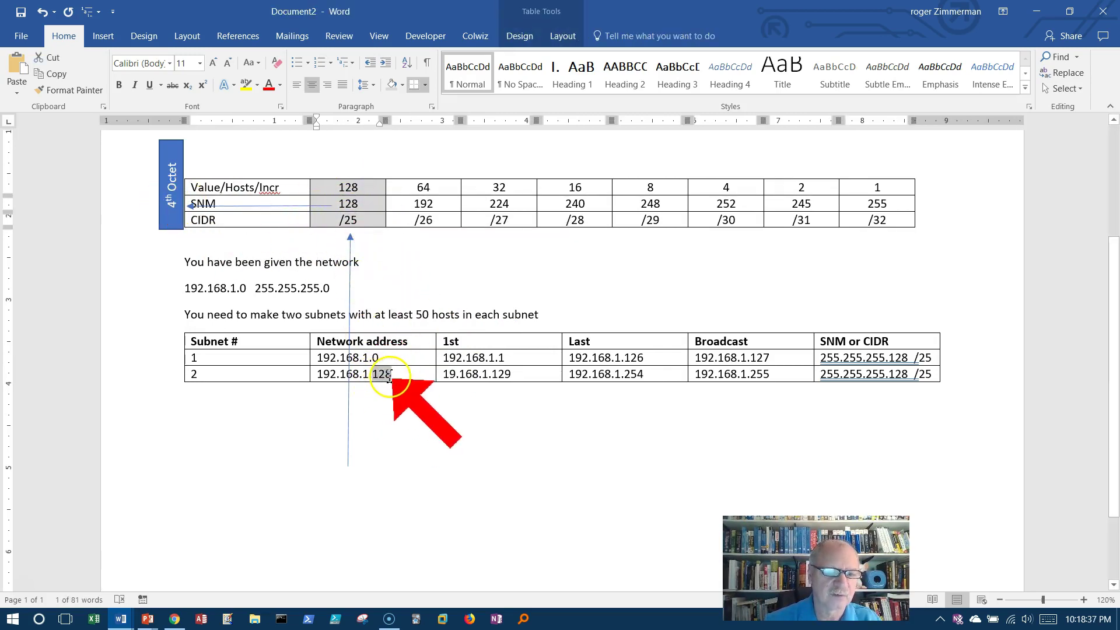
left_click(861, 392)
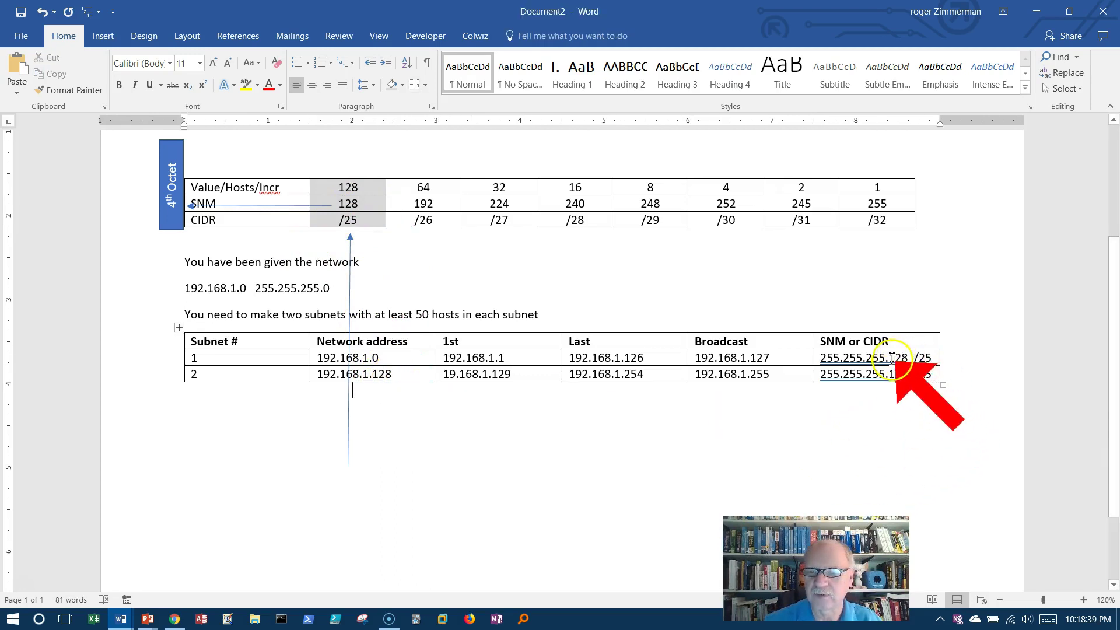
left_click_drag(897, 360, 908, 359)
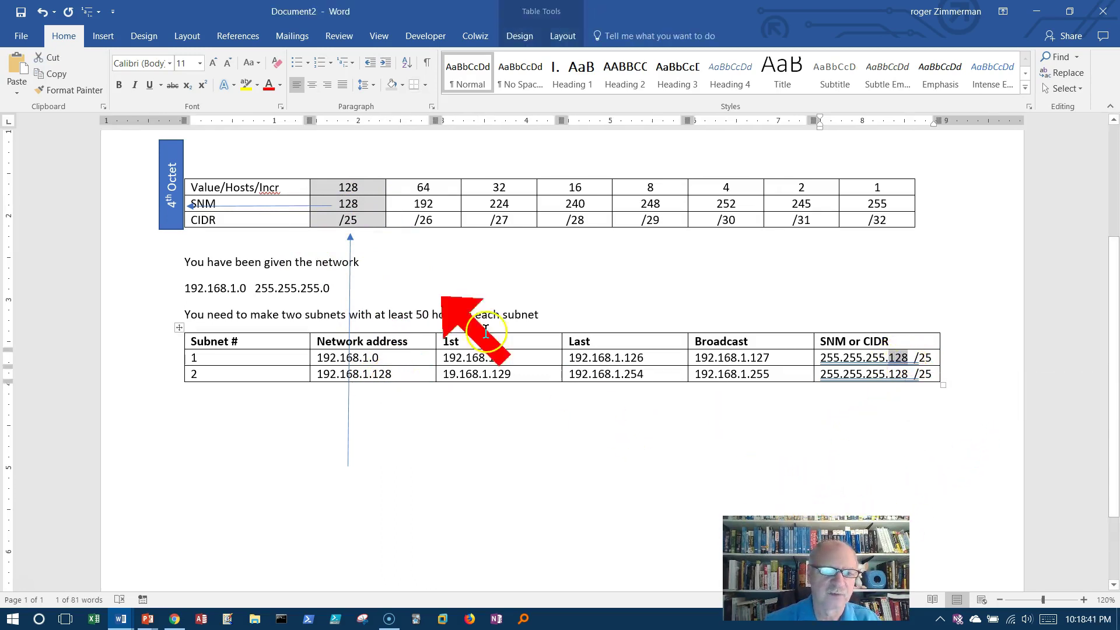
double_click(347, 219)
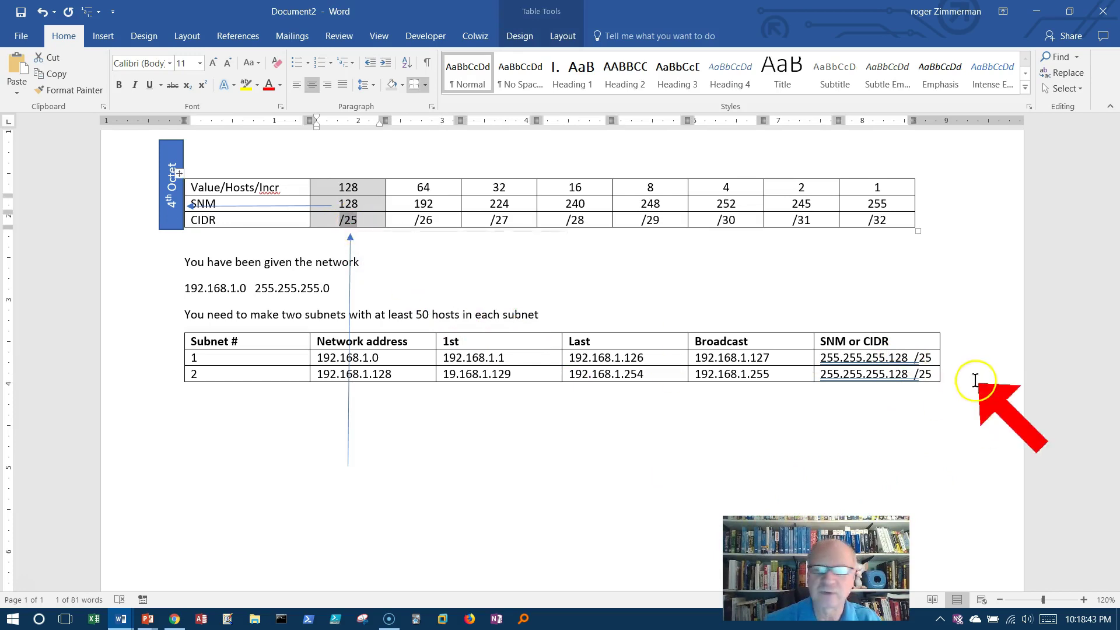
double_click(920, 358)
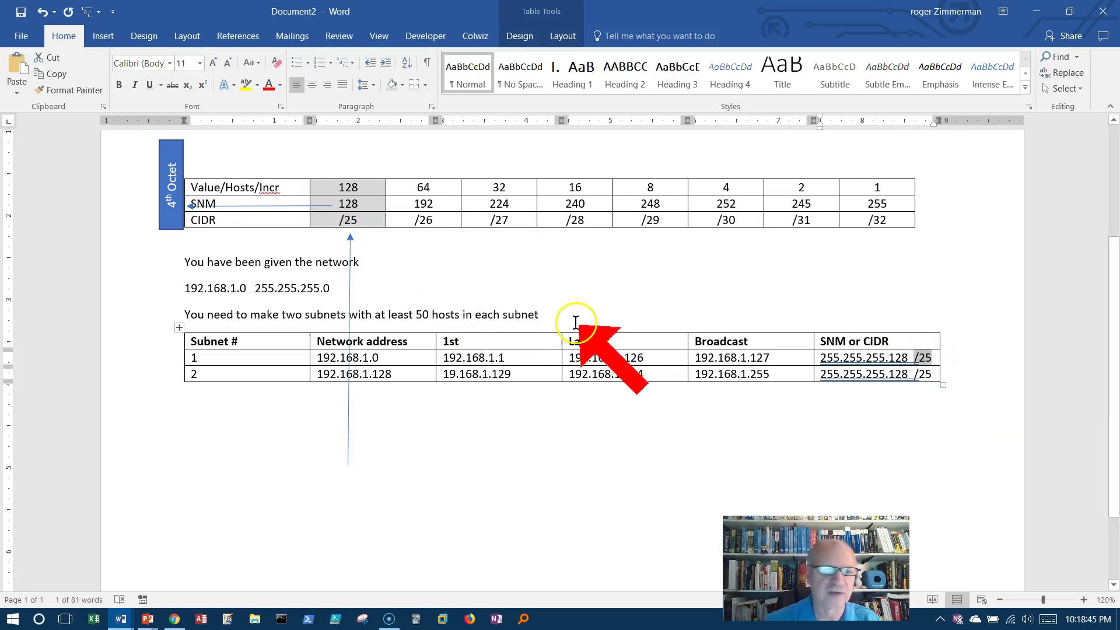
left_click_drag(913, 359, 922, 372)
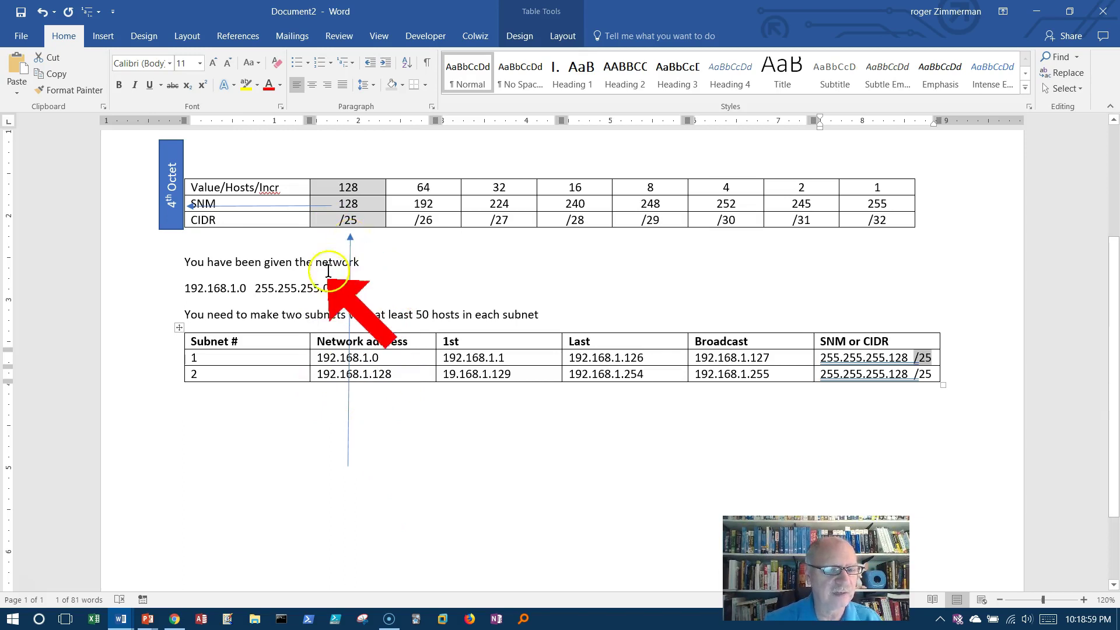
left_click_drag(283, 318, 340, 329)
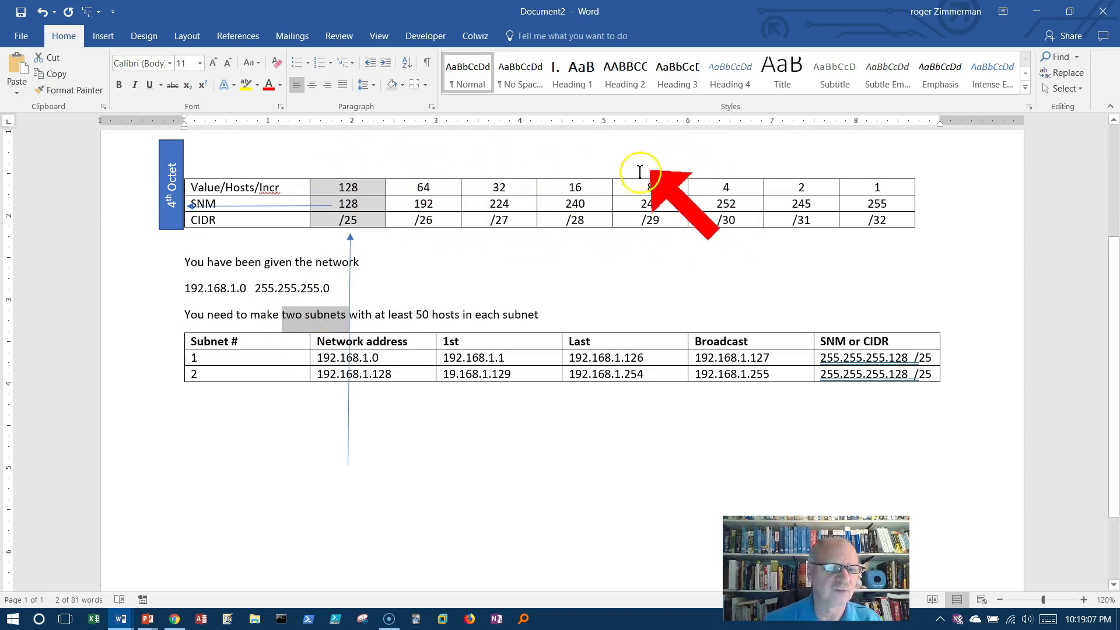
left_click(461, 248)
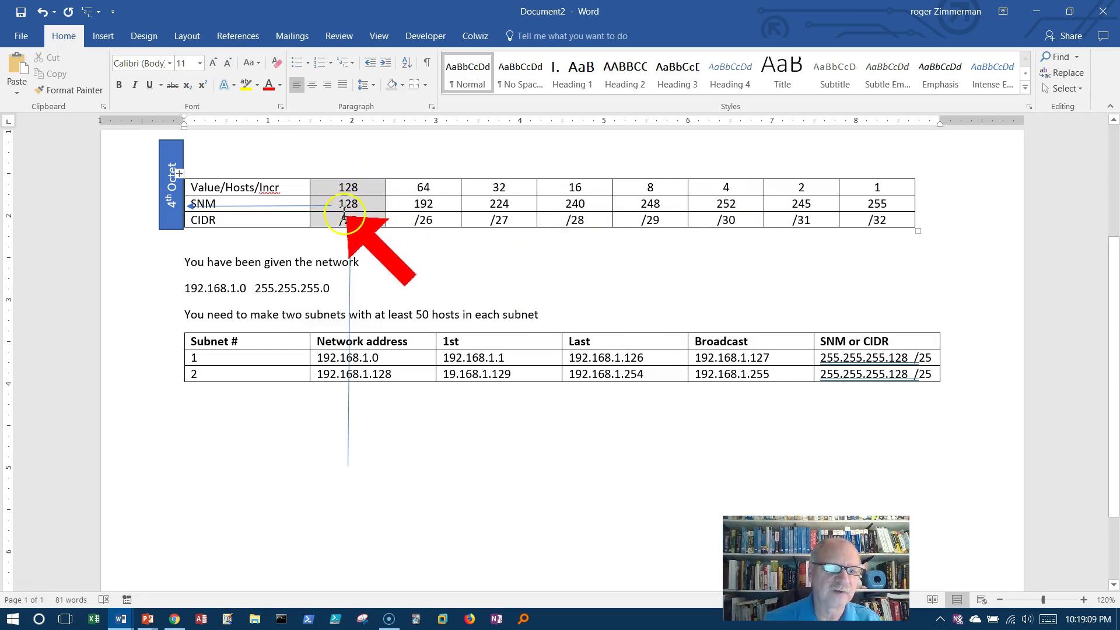
left_click_drag(366, 189, 350, 221)
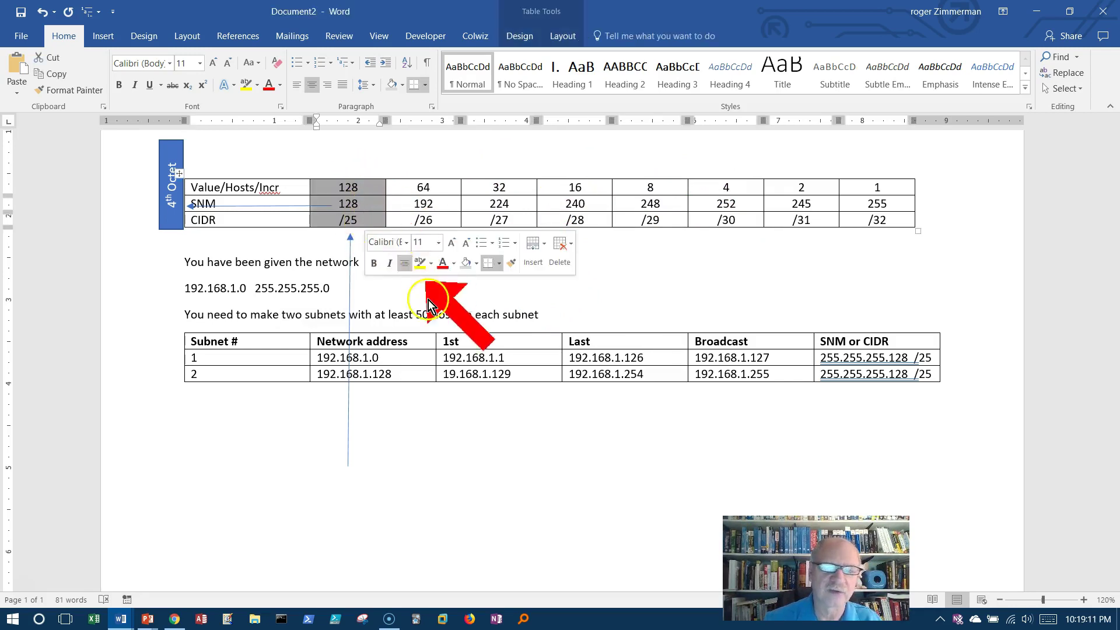